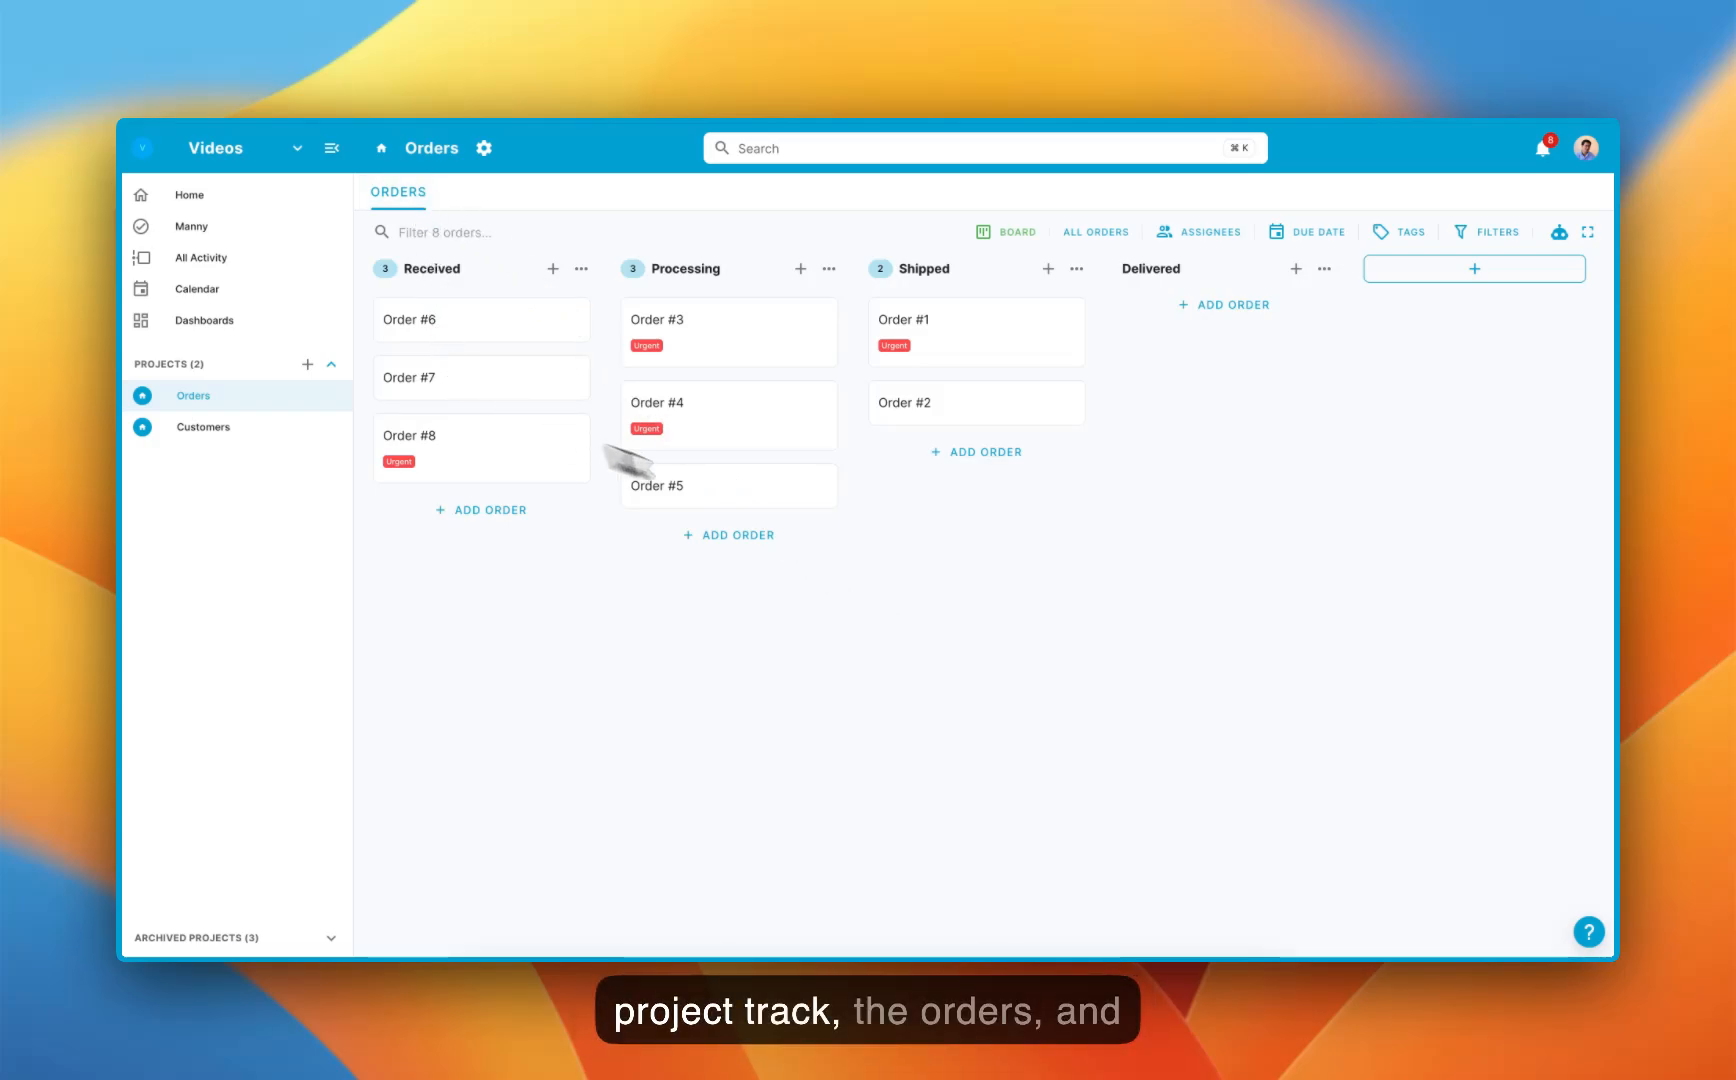
Look over the Customers project's records, return to the Orders board and open Order #3
click(300, 427)
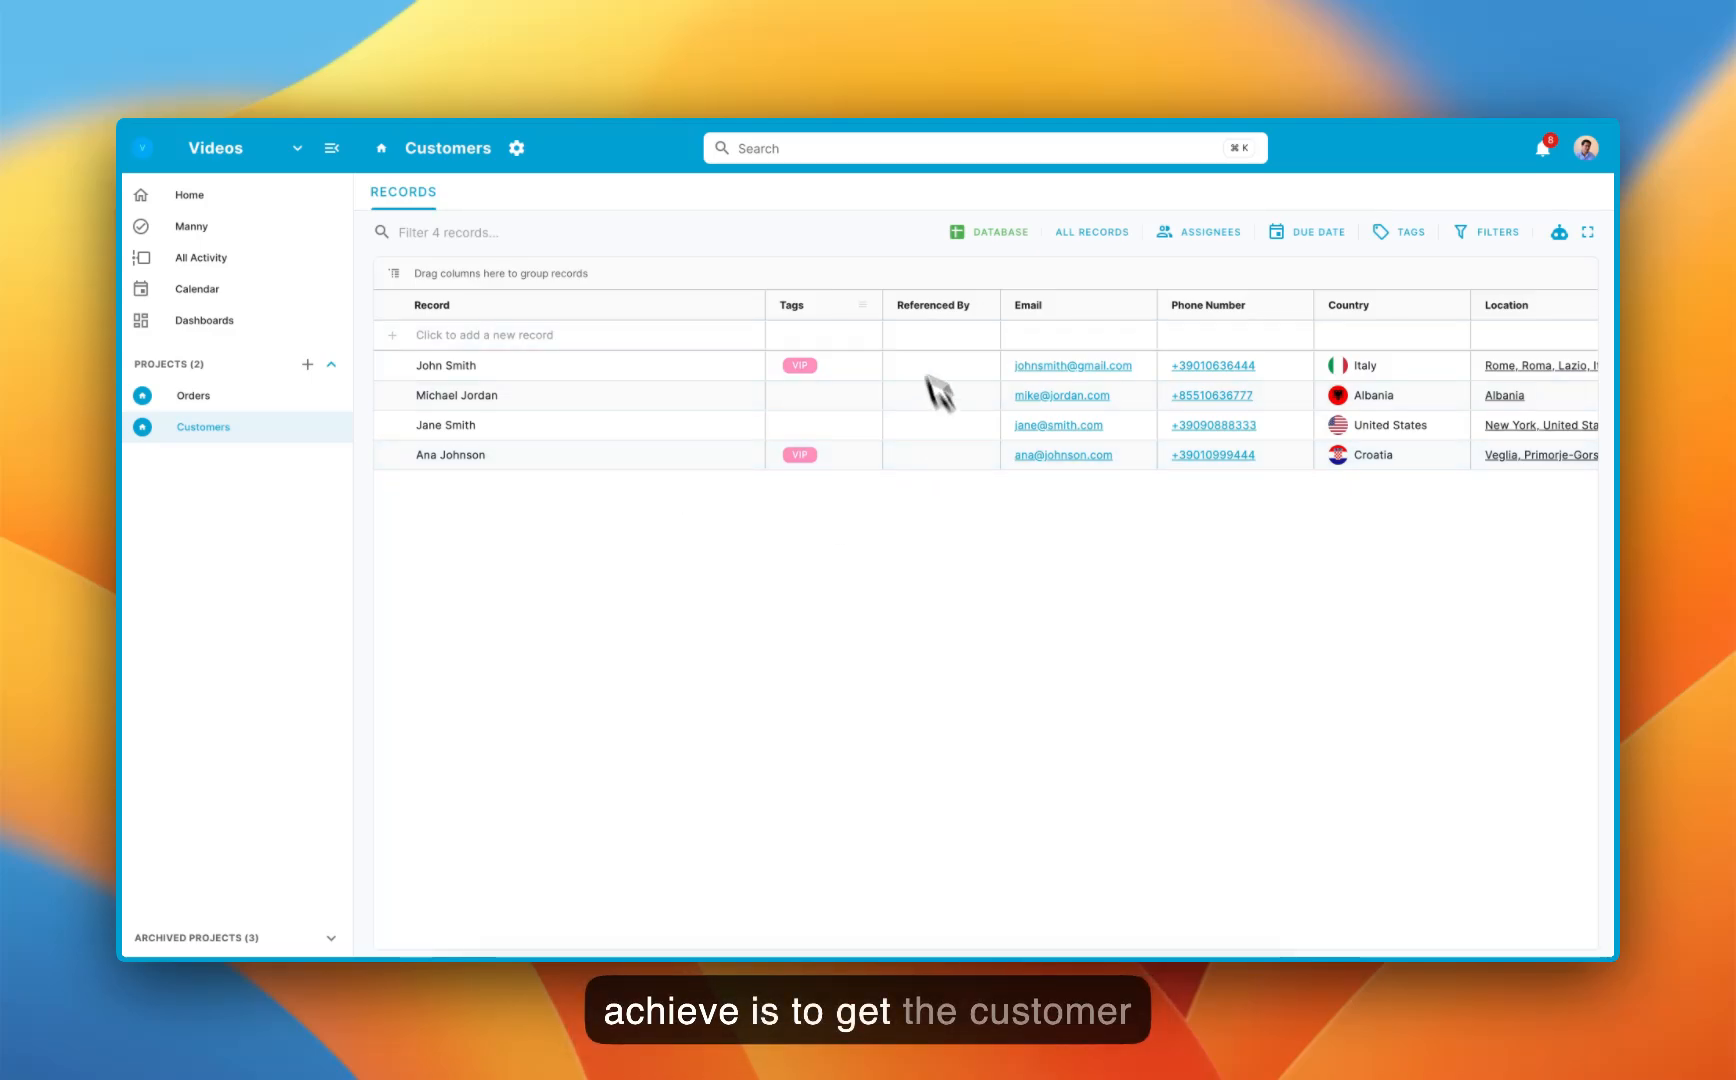
click(193, 395)
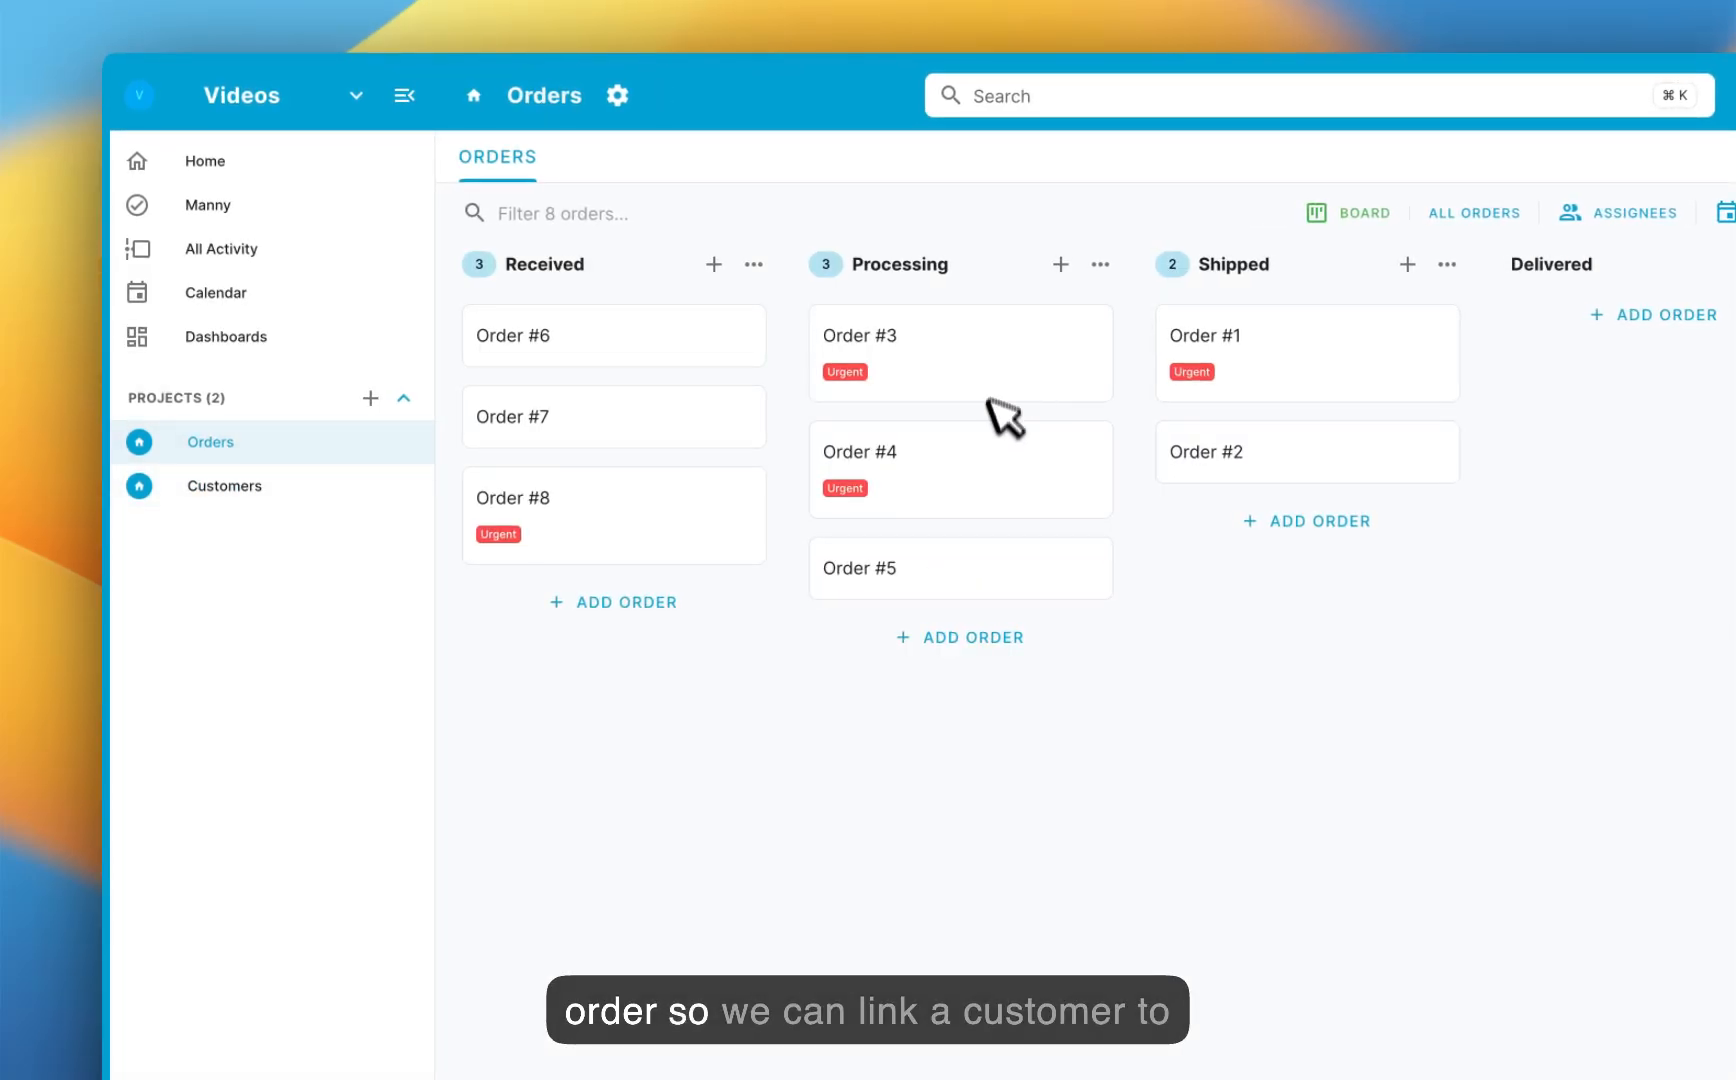
click(988, 364)
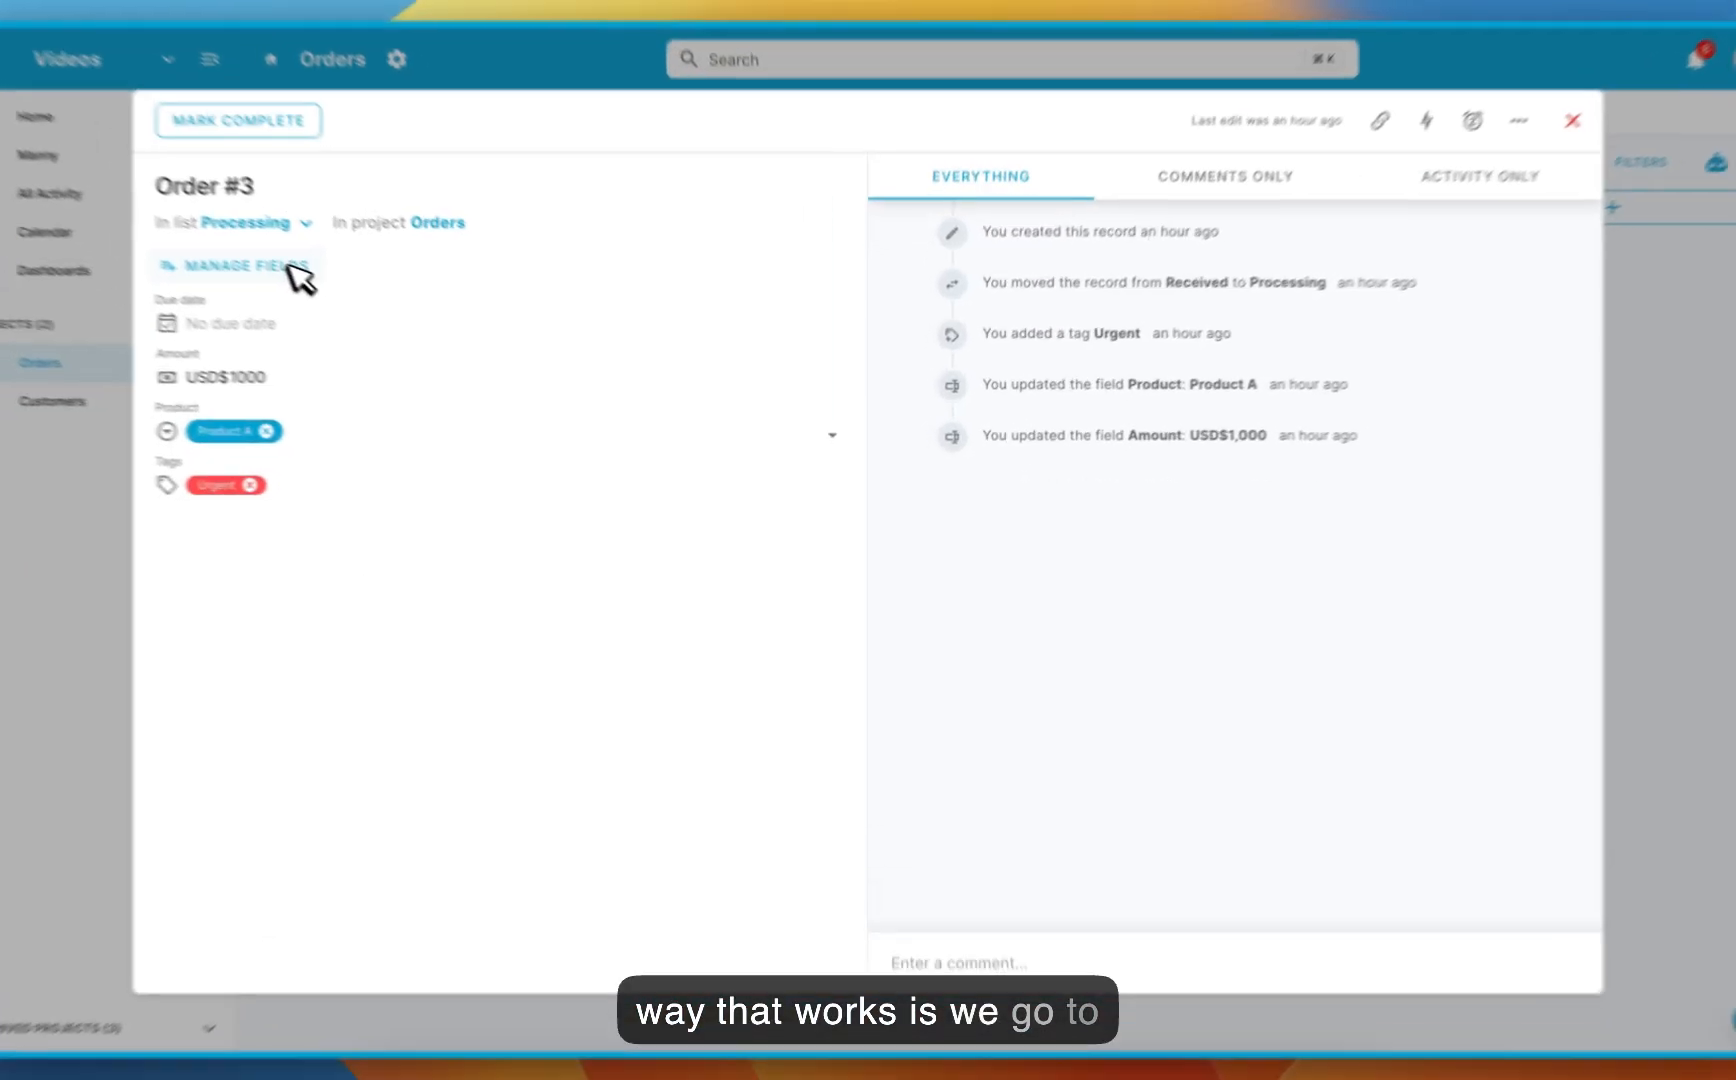
Define a new custom field named "Customer" from Order #3, with Reference as its type
click(402, 318)
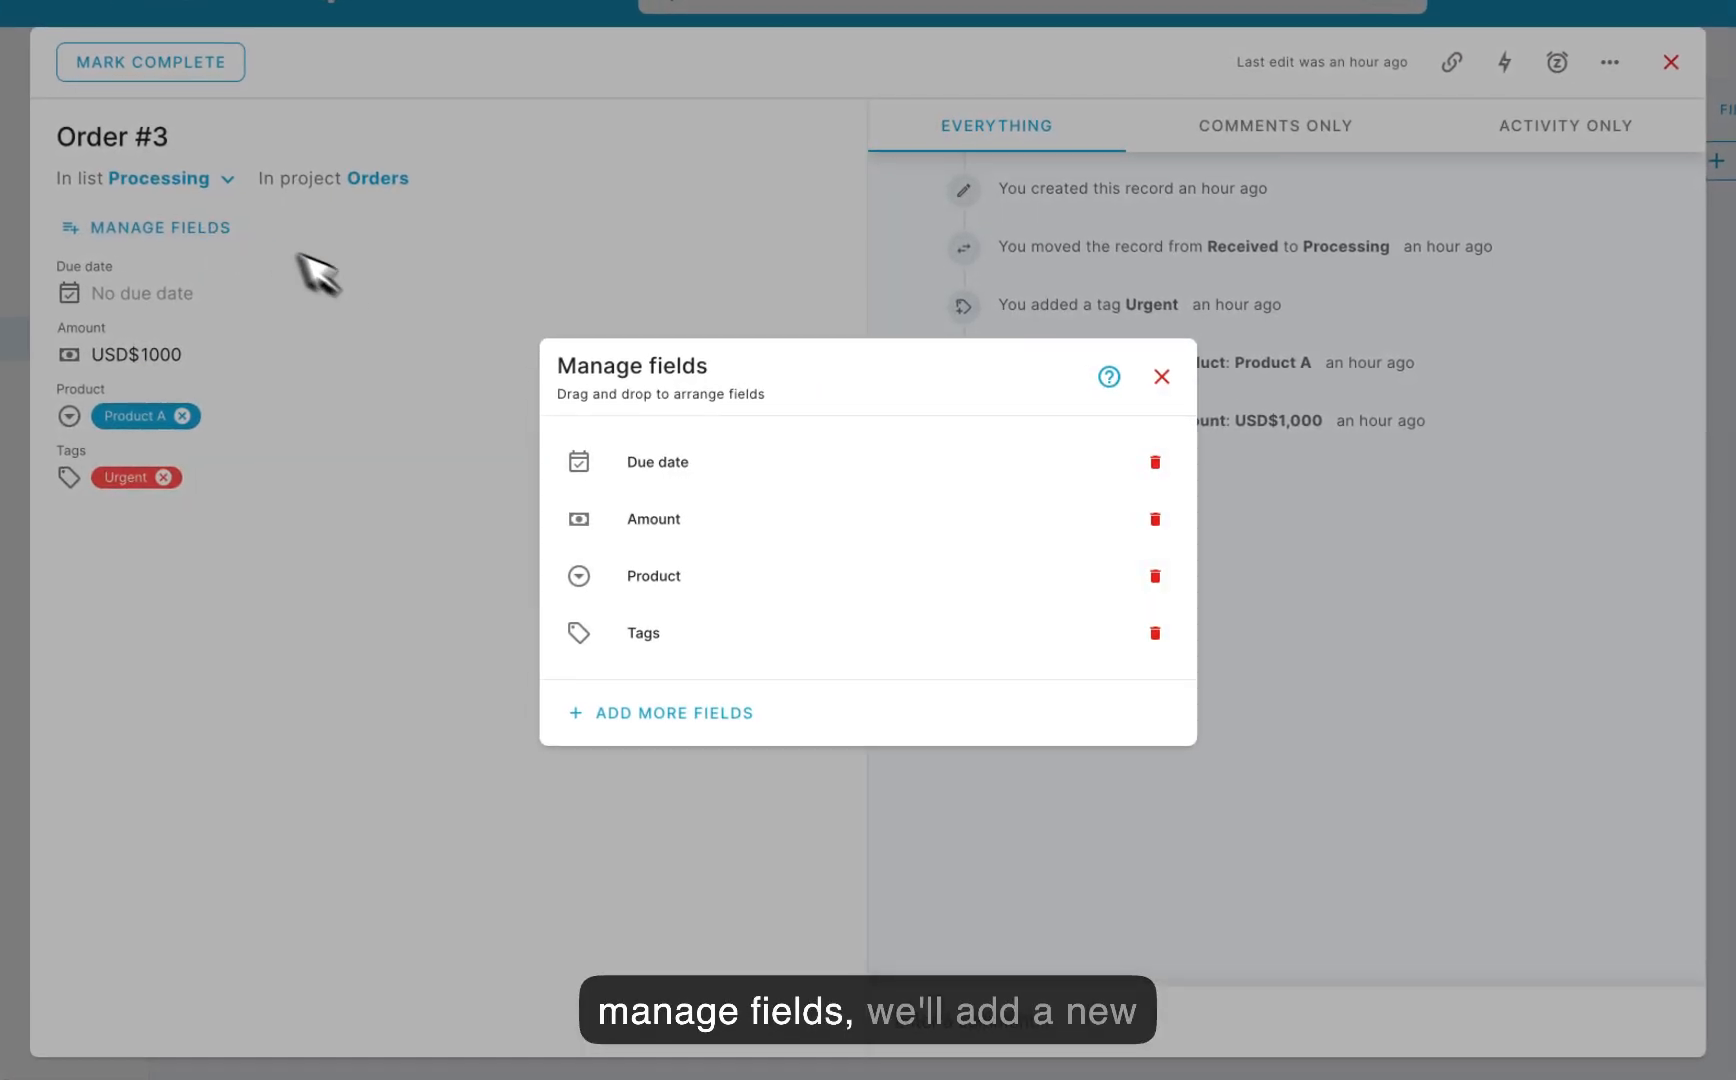
click(669, 712)
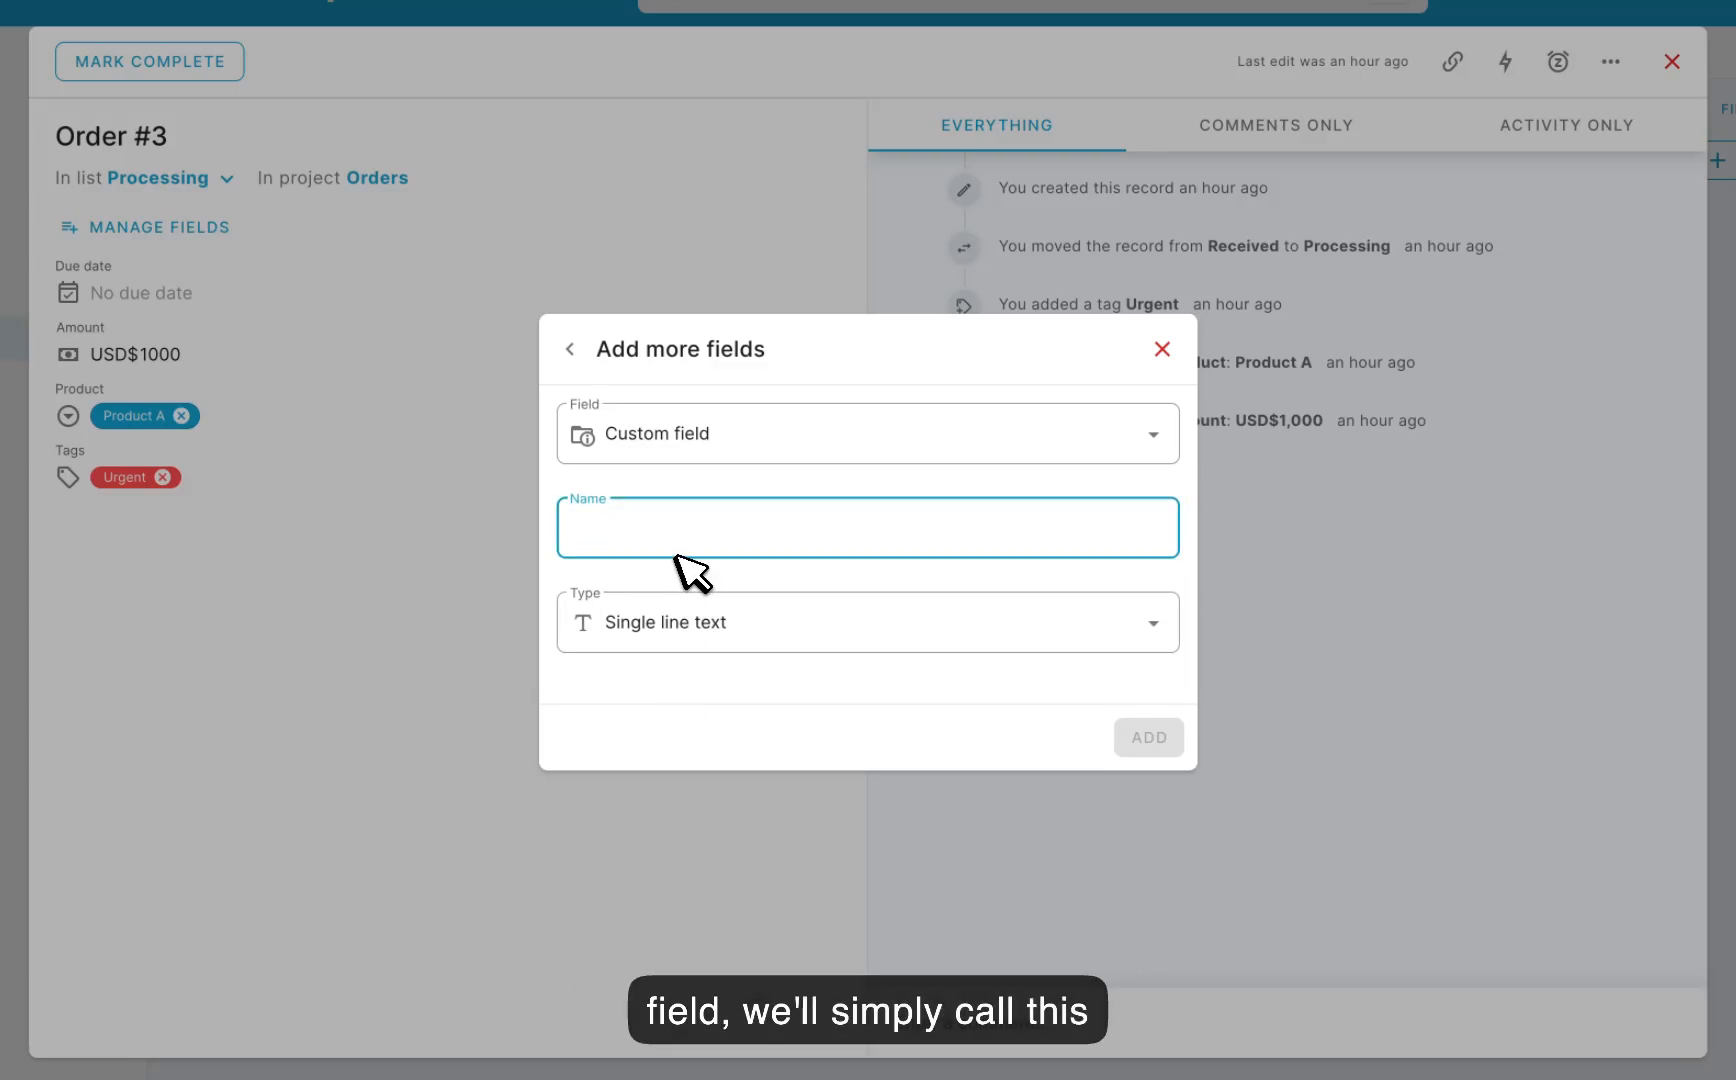
text(Customer)
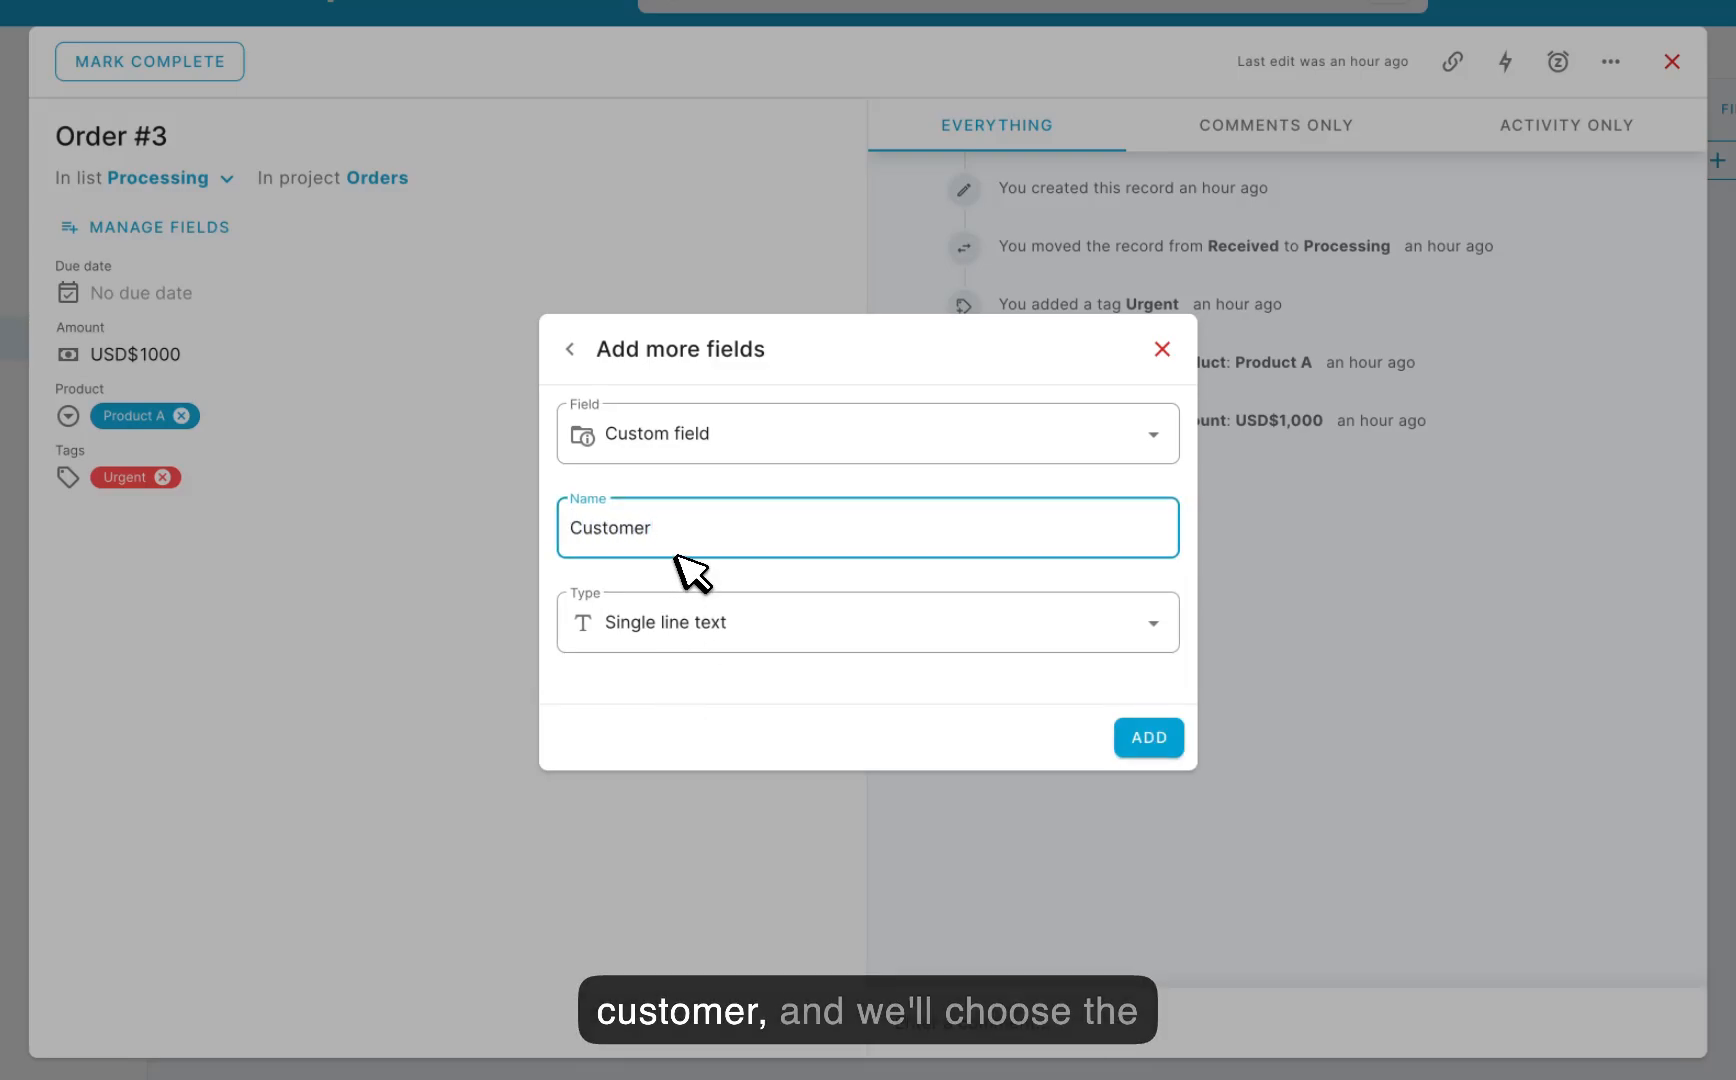
click(712, 632)
scroll(765, 800, down, 5)
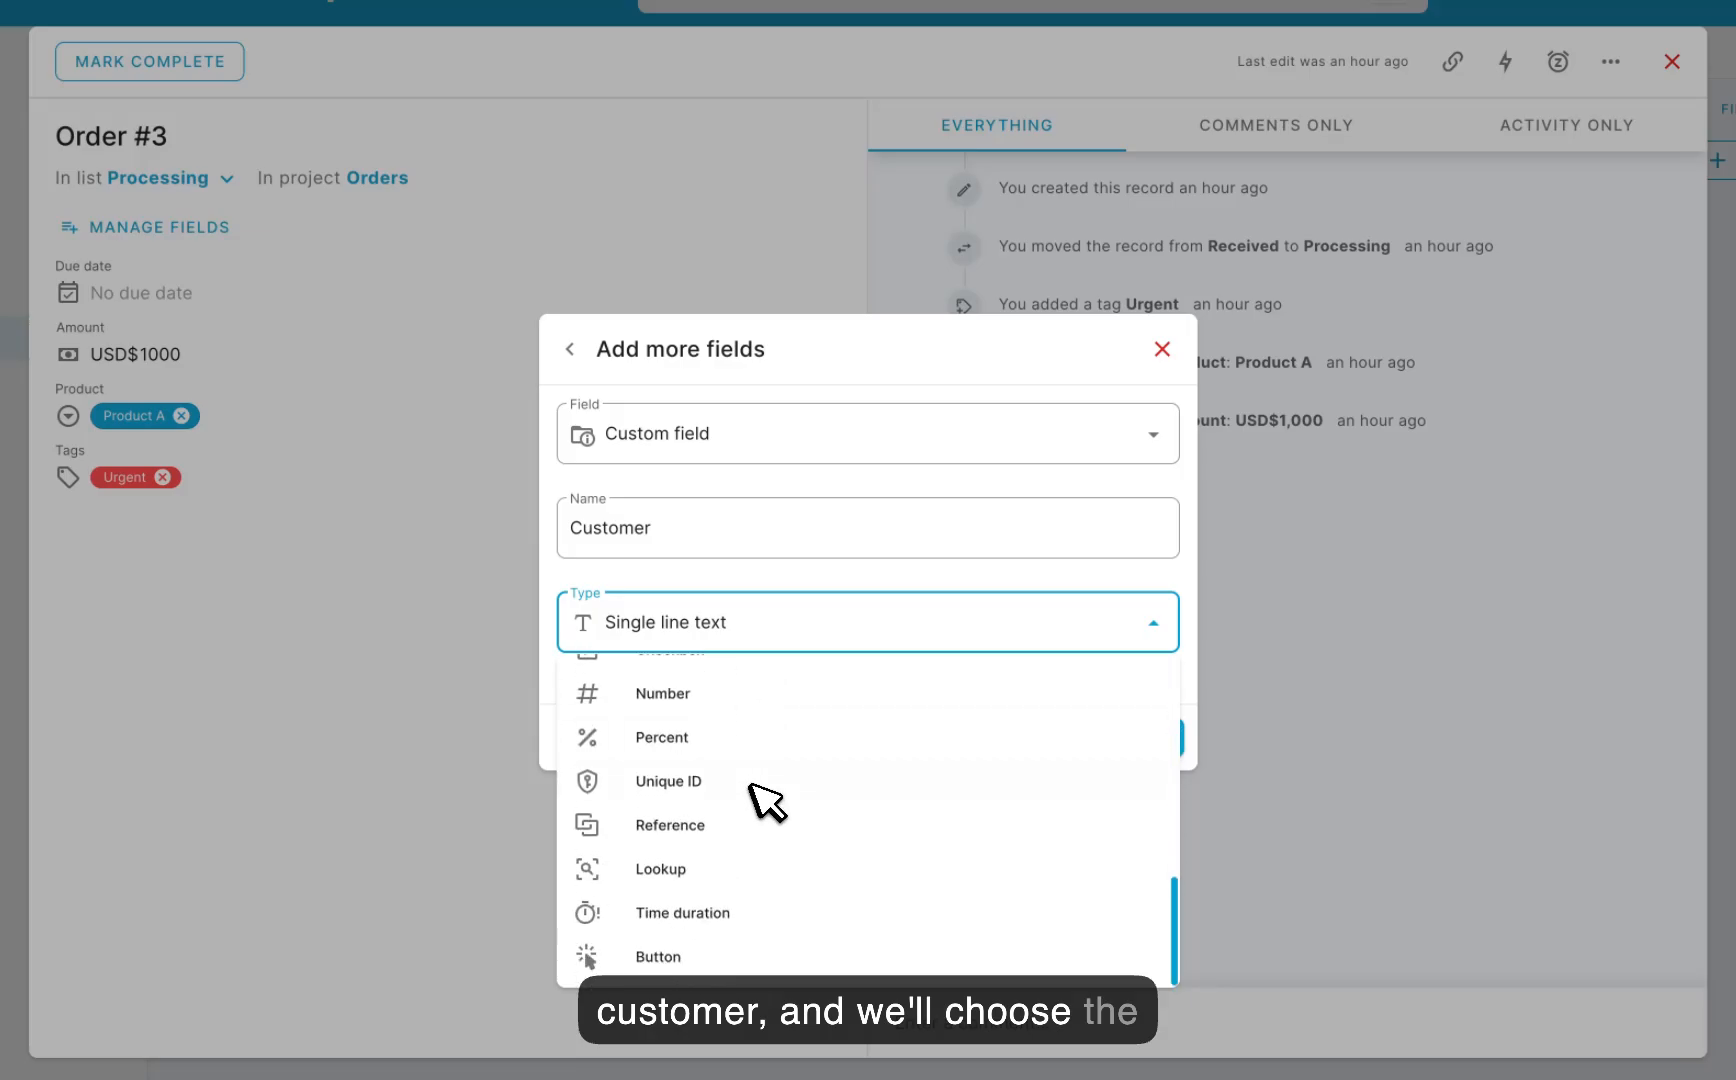
click(717, 825)
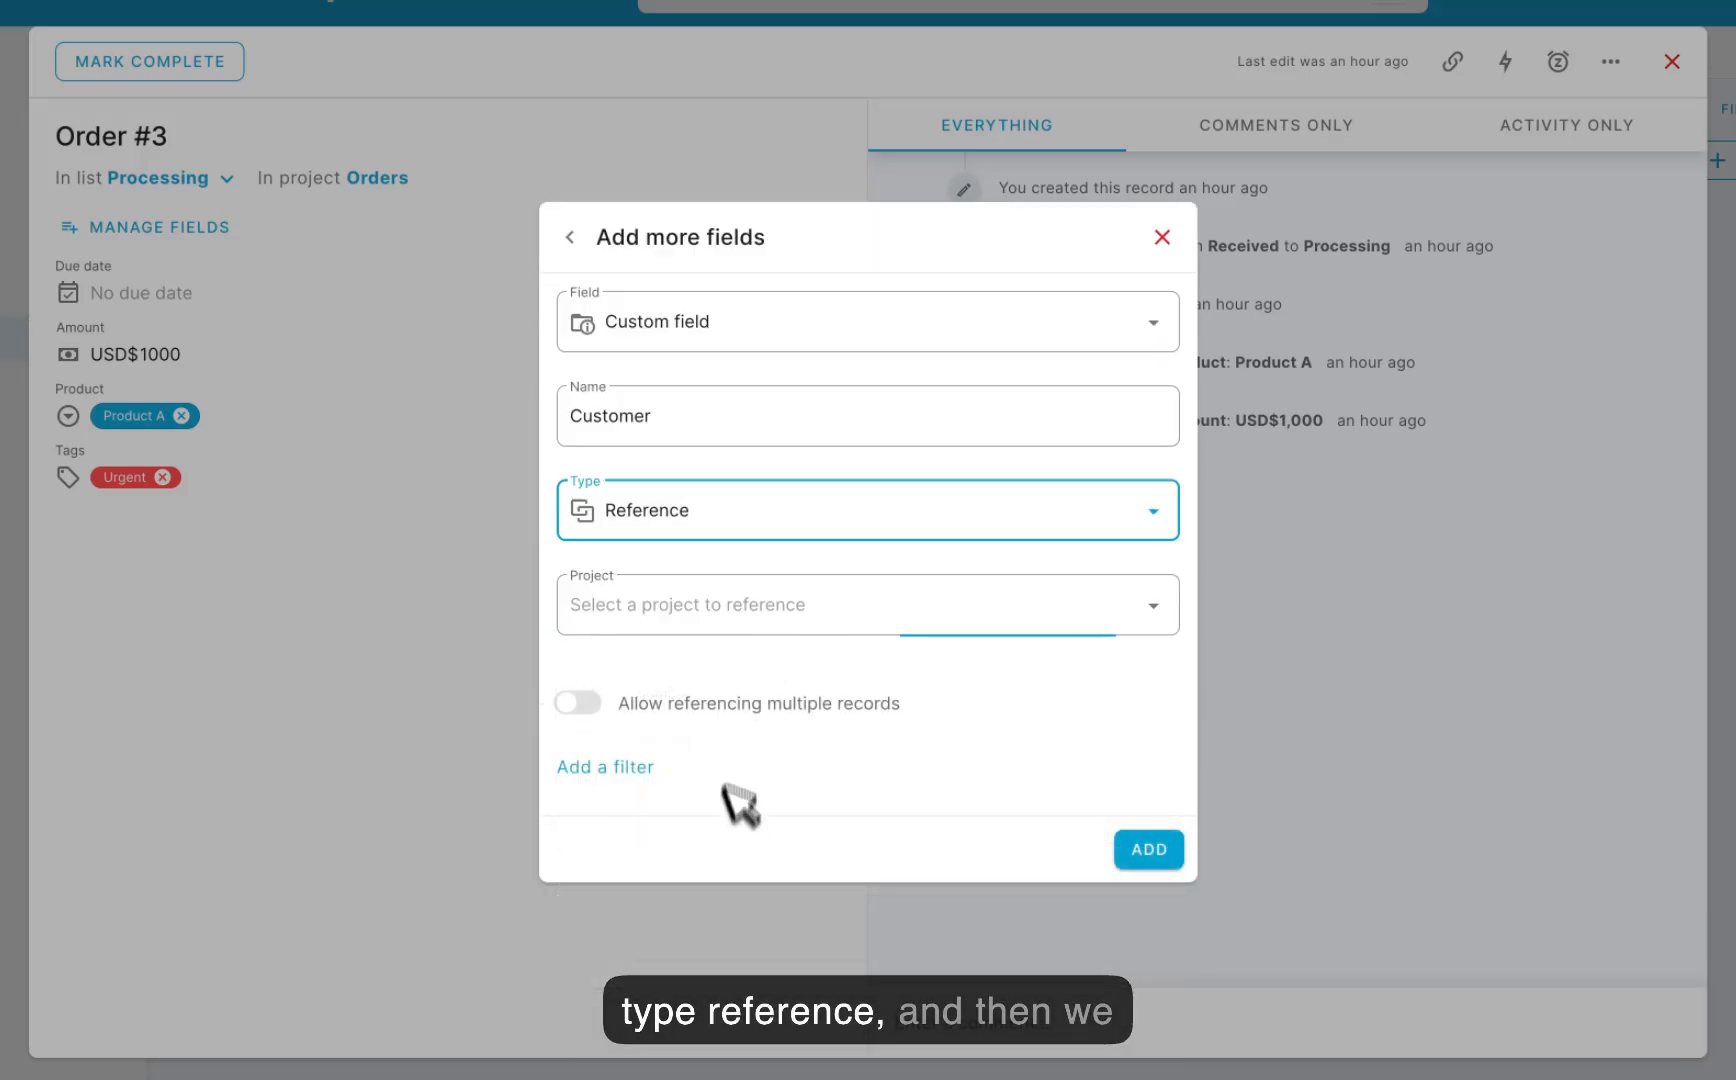
Set the Customer field to reference the Customers project, add it, and close the field management dialog
click(727, 611)
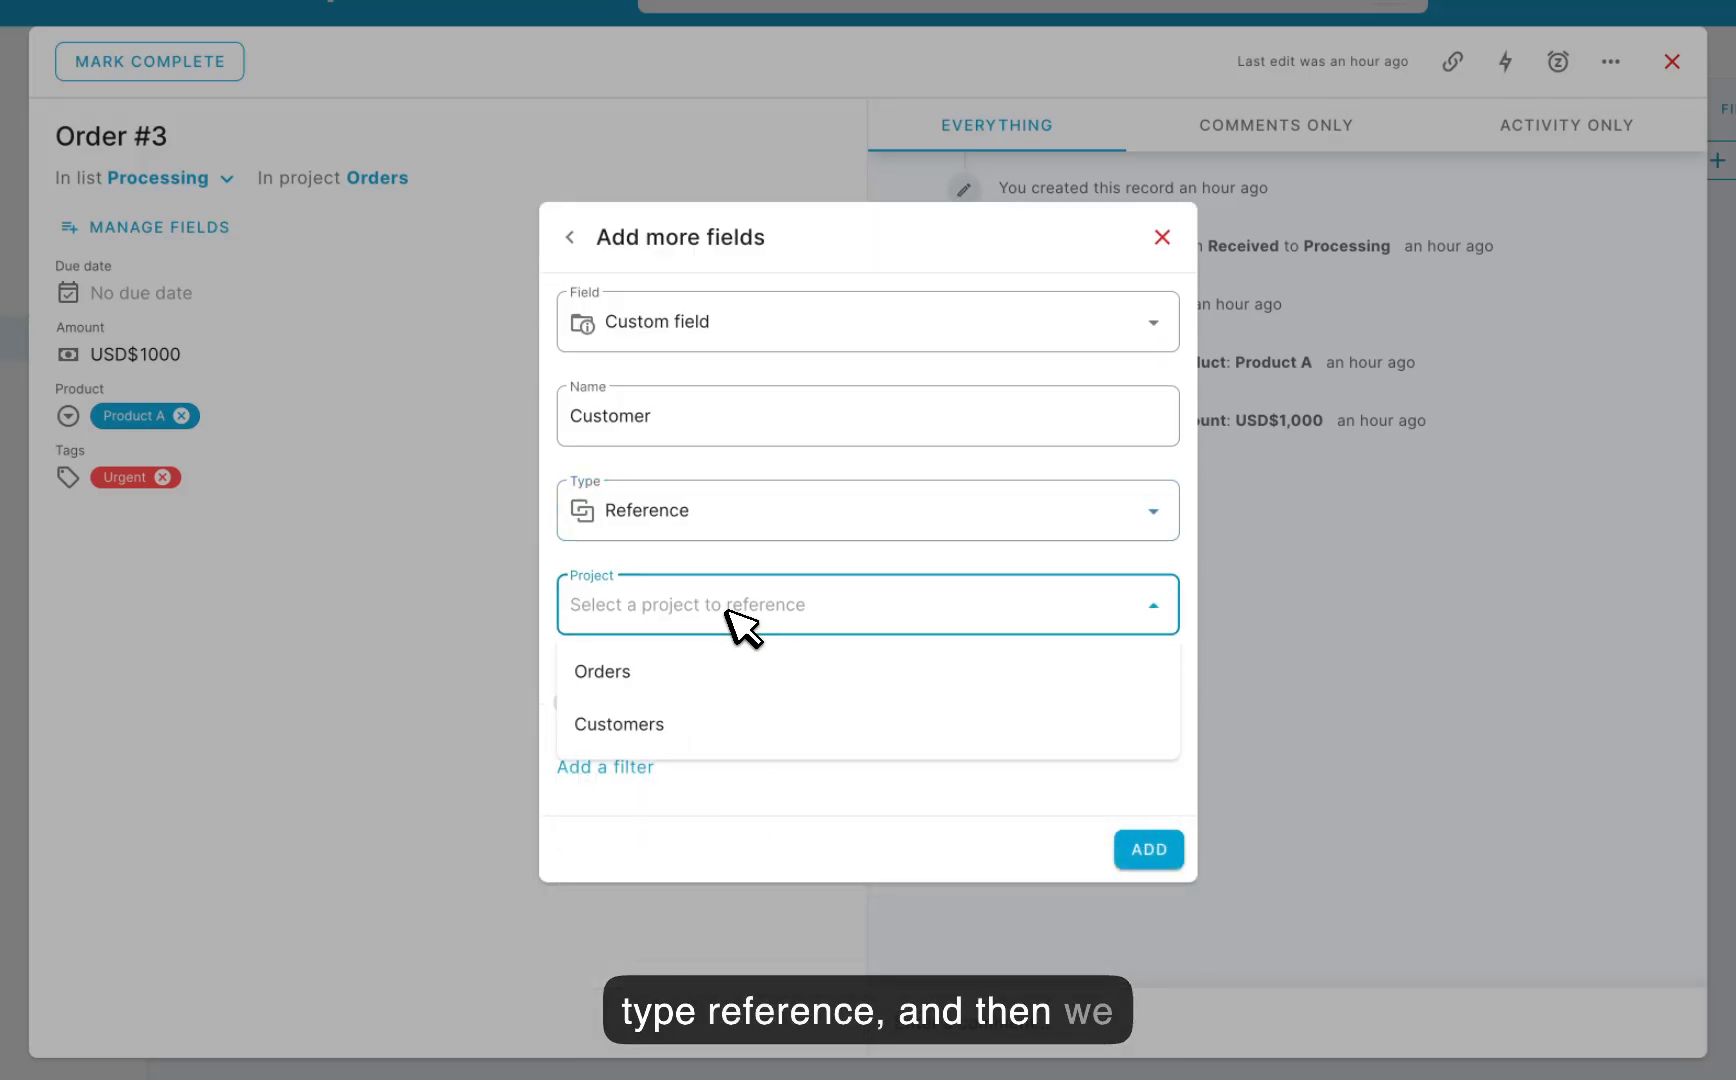
click(670, 722)
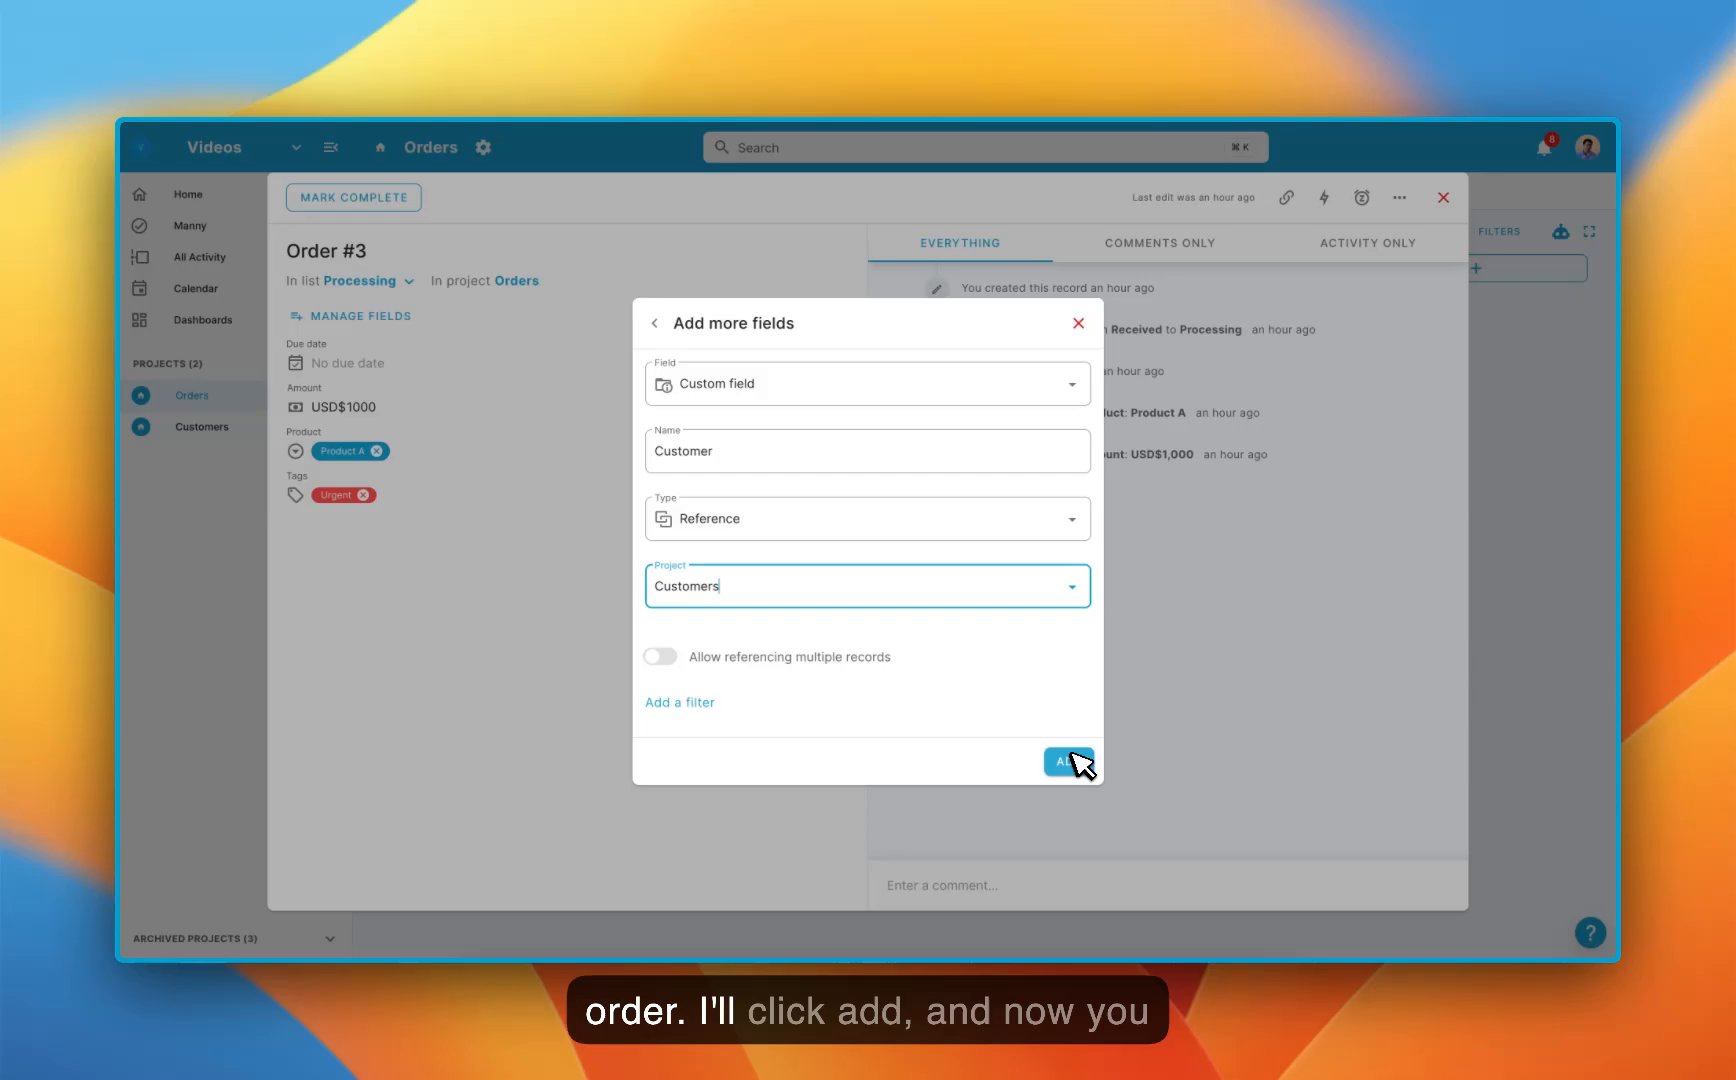
click(1150, 847)
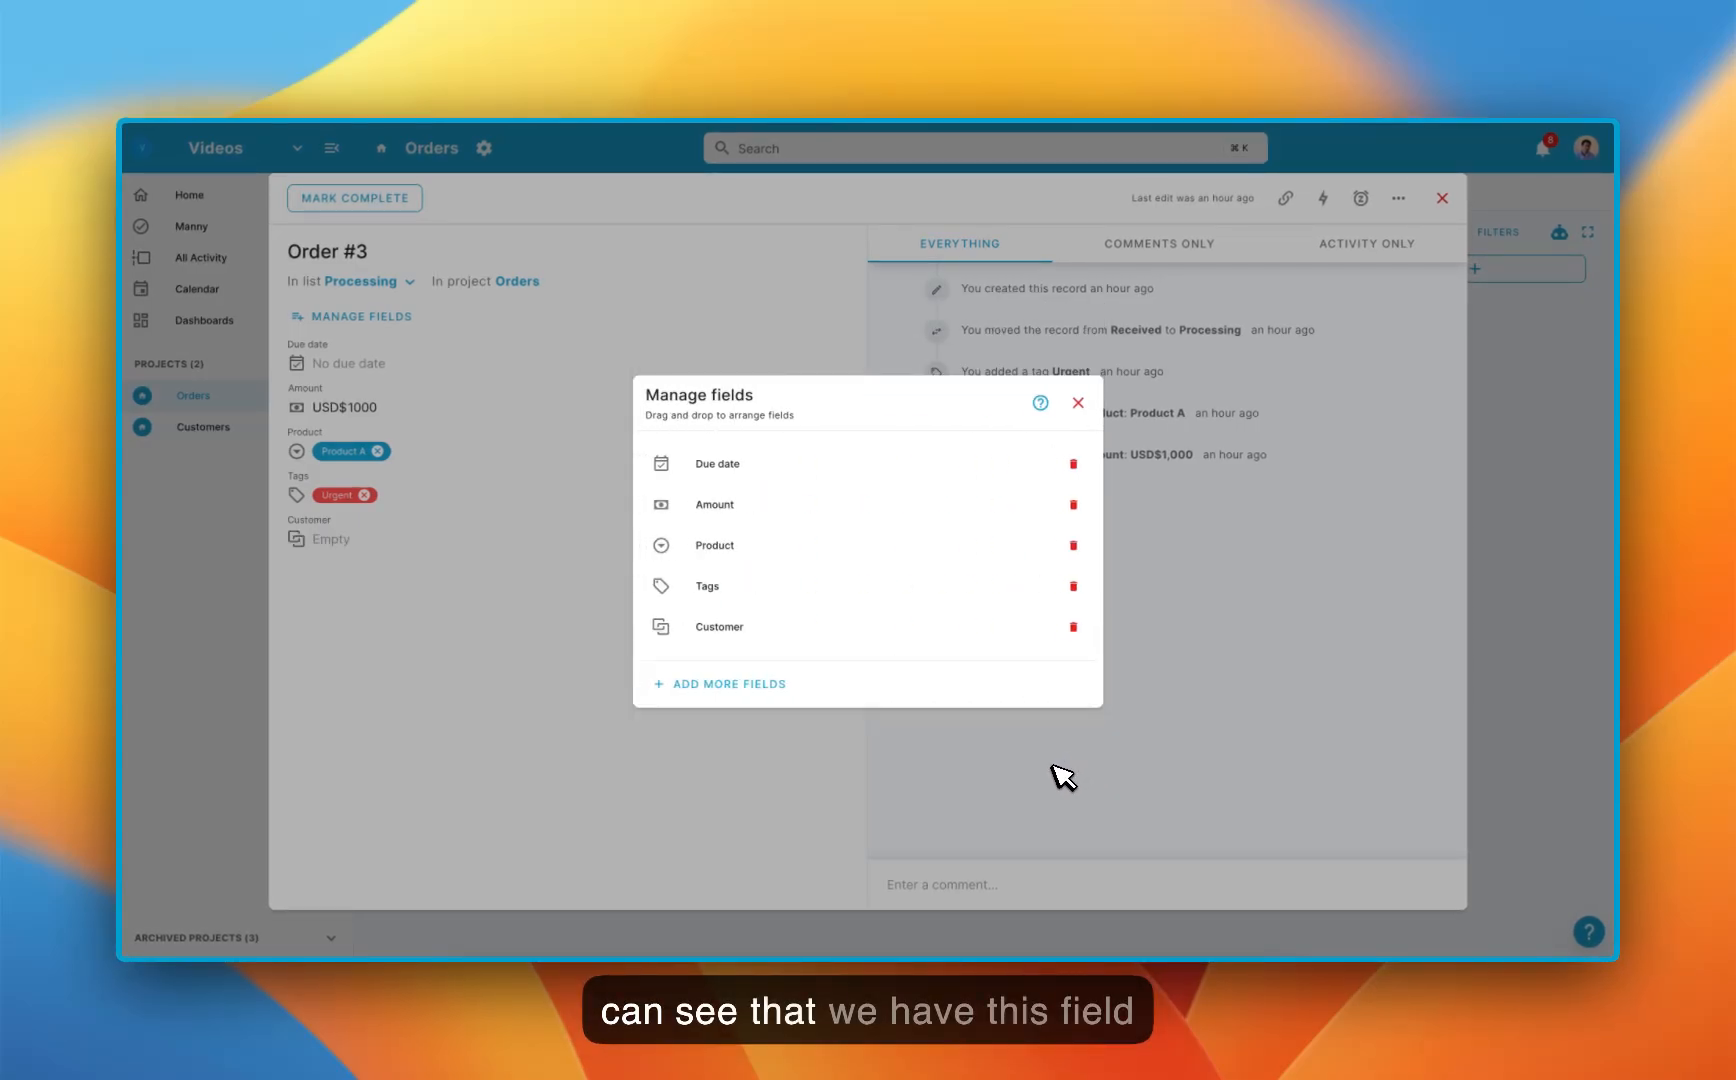
click(1060, 775)
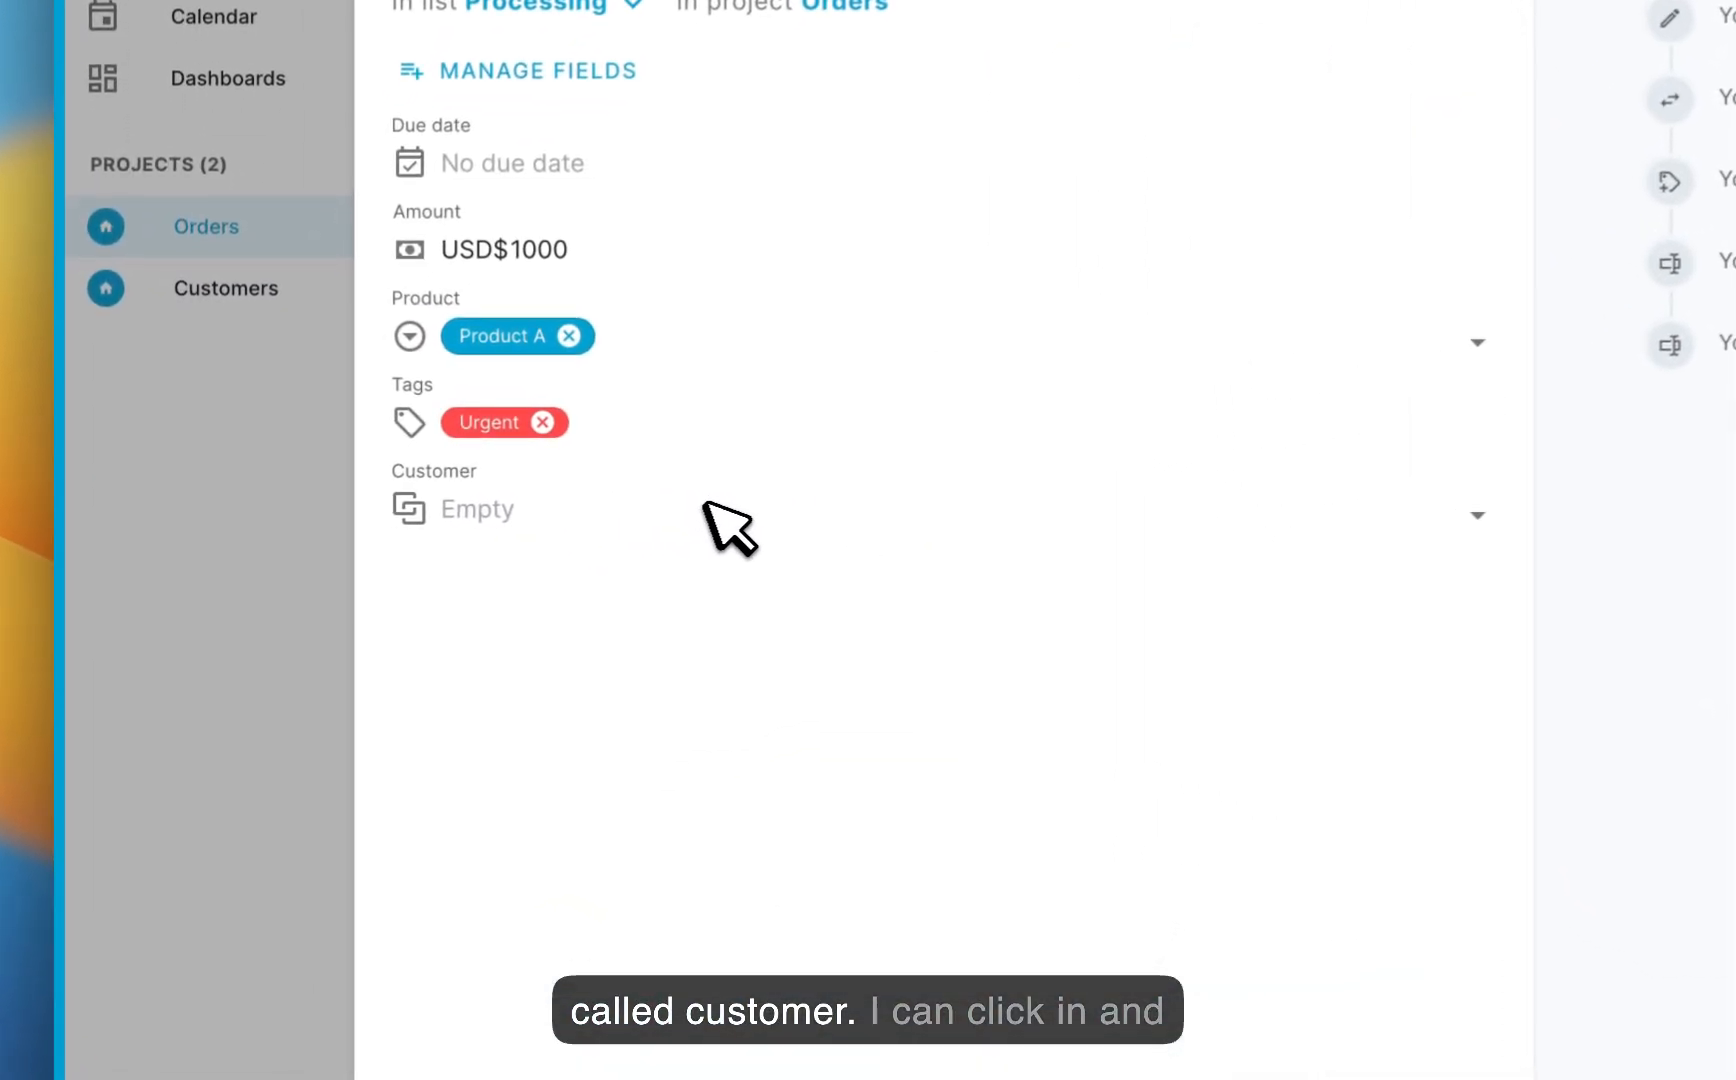
Assign the first listed customer to Order #3's Customer field and close the order
click(706, 505)
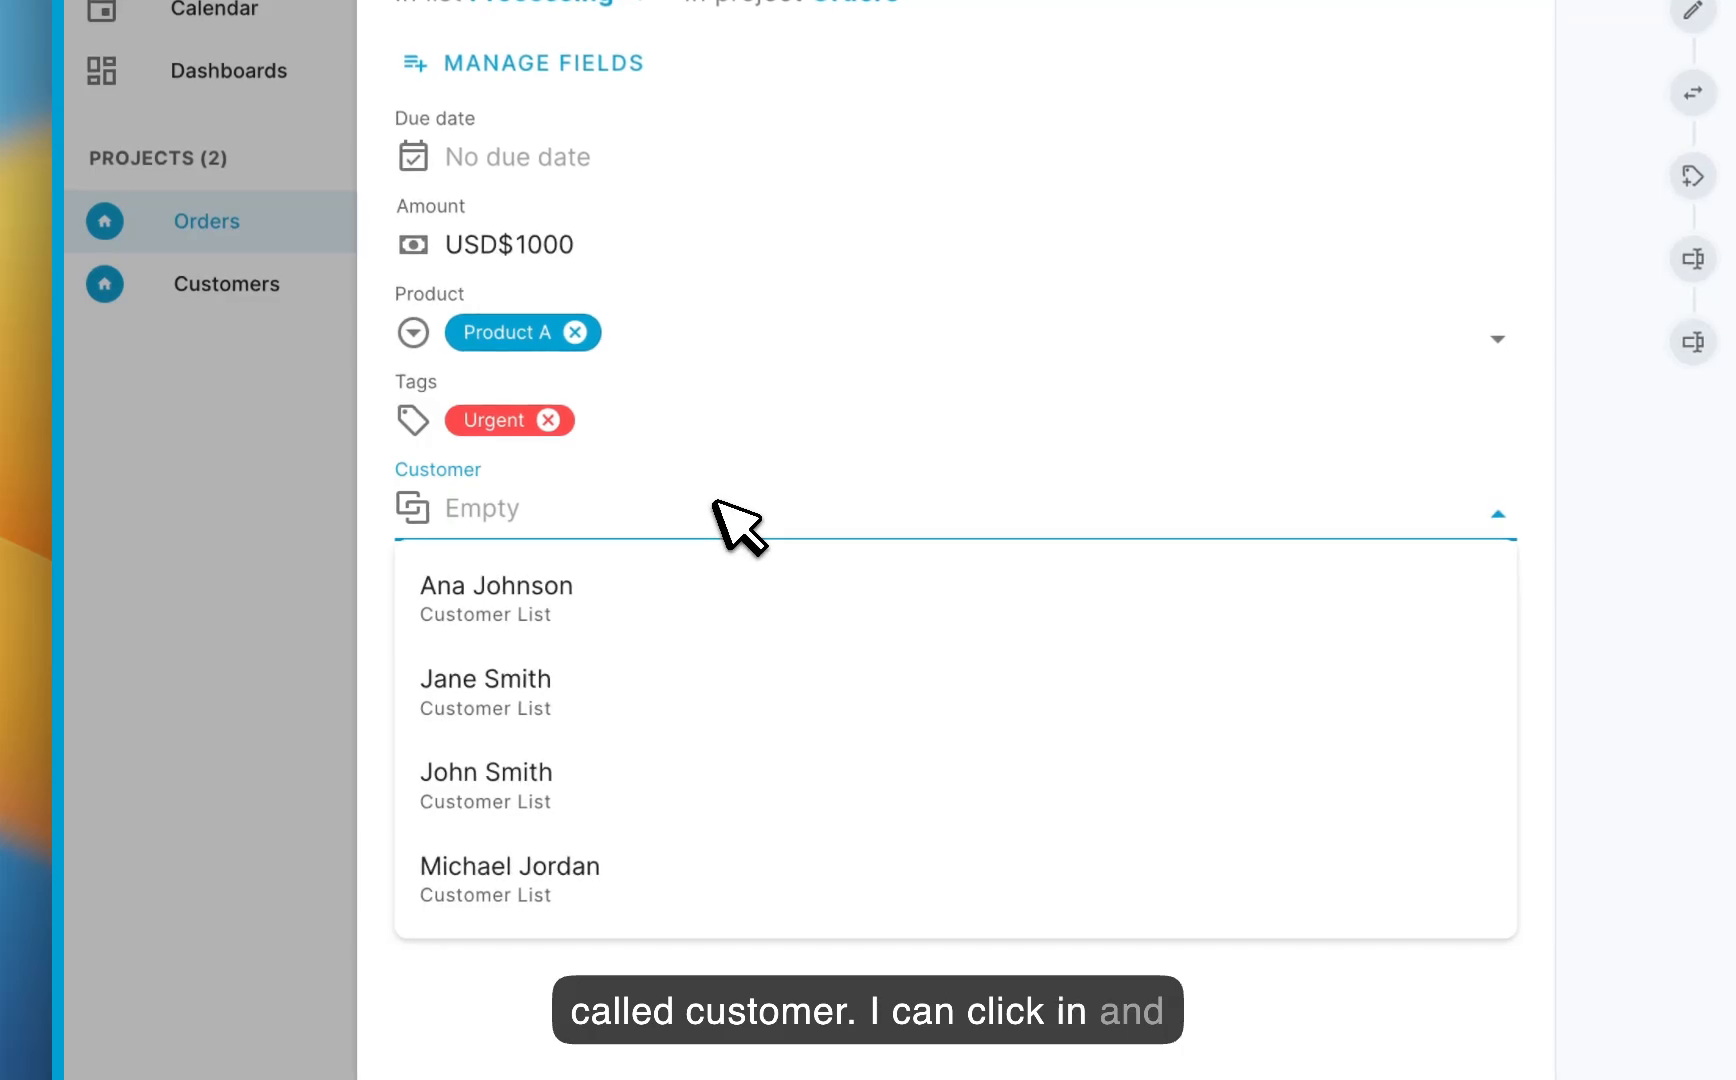
click(728, 576)
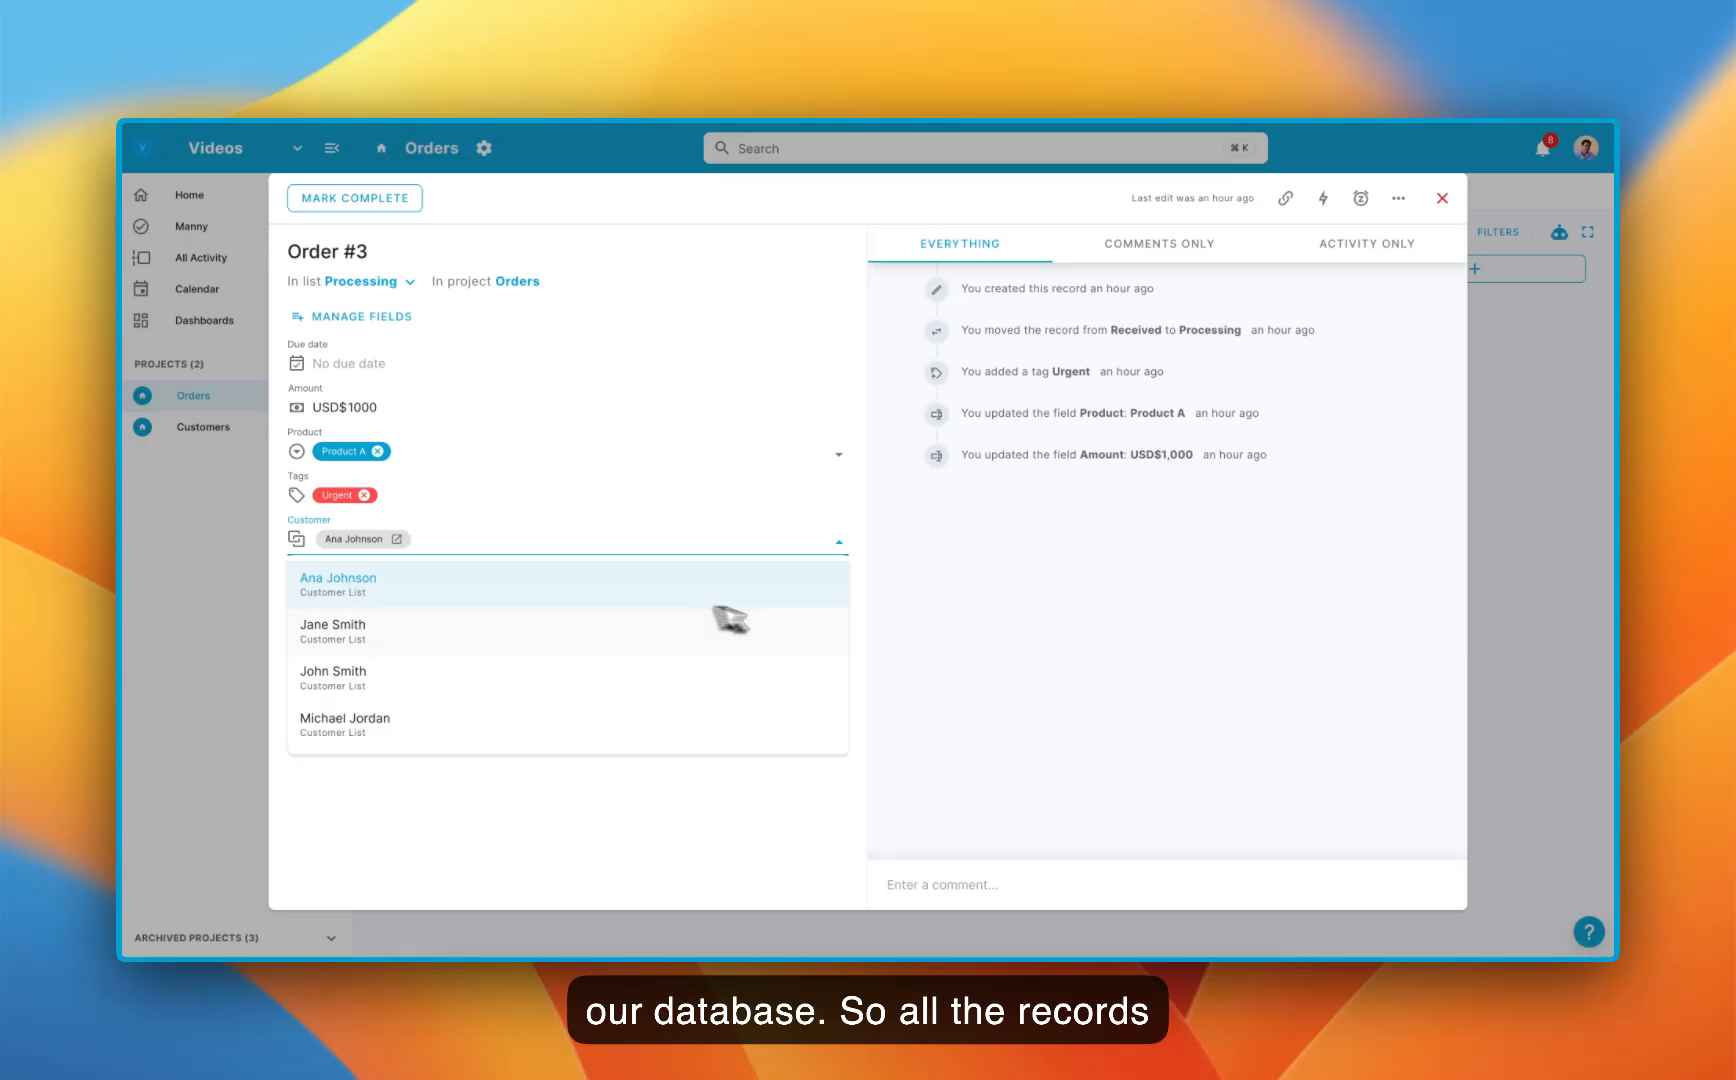
click(968, 595)
click(160, 462)
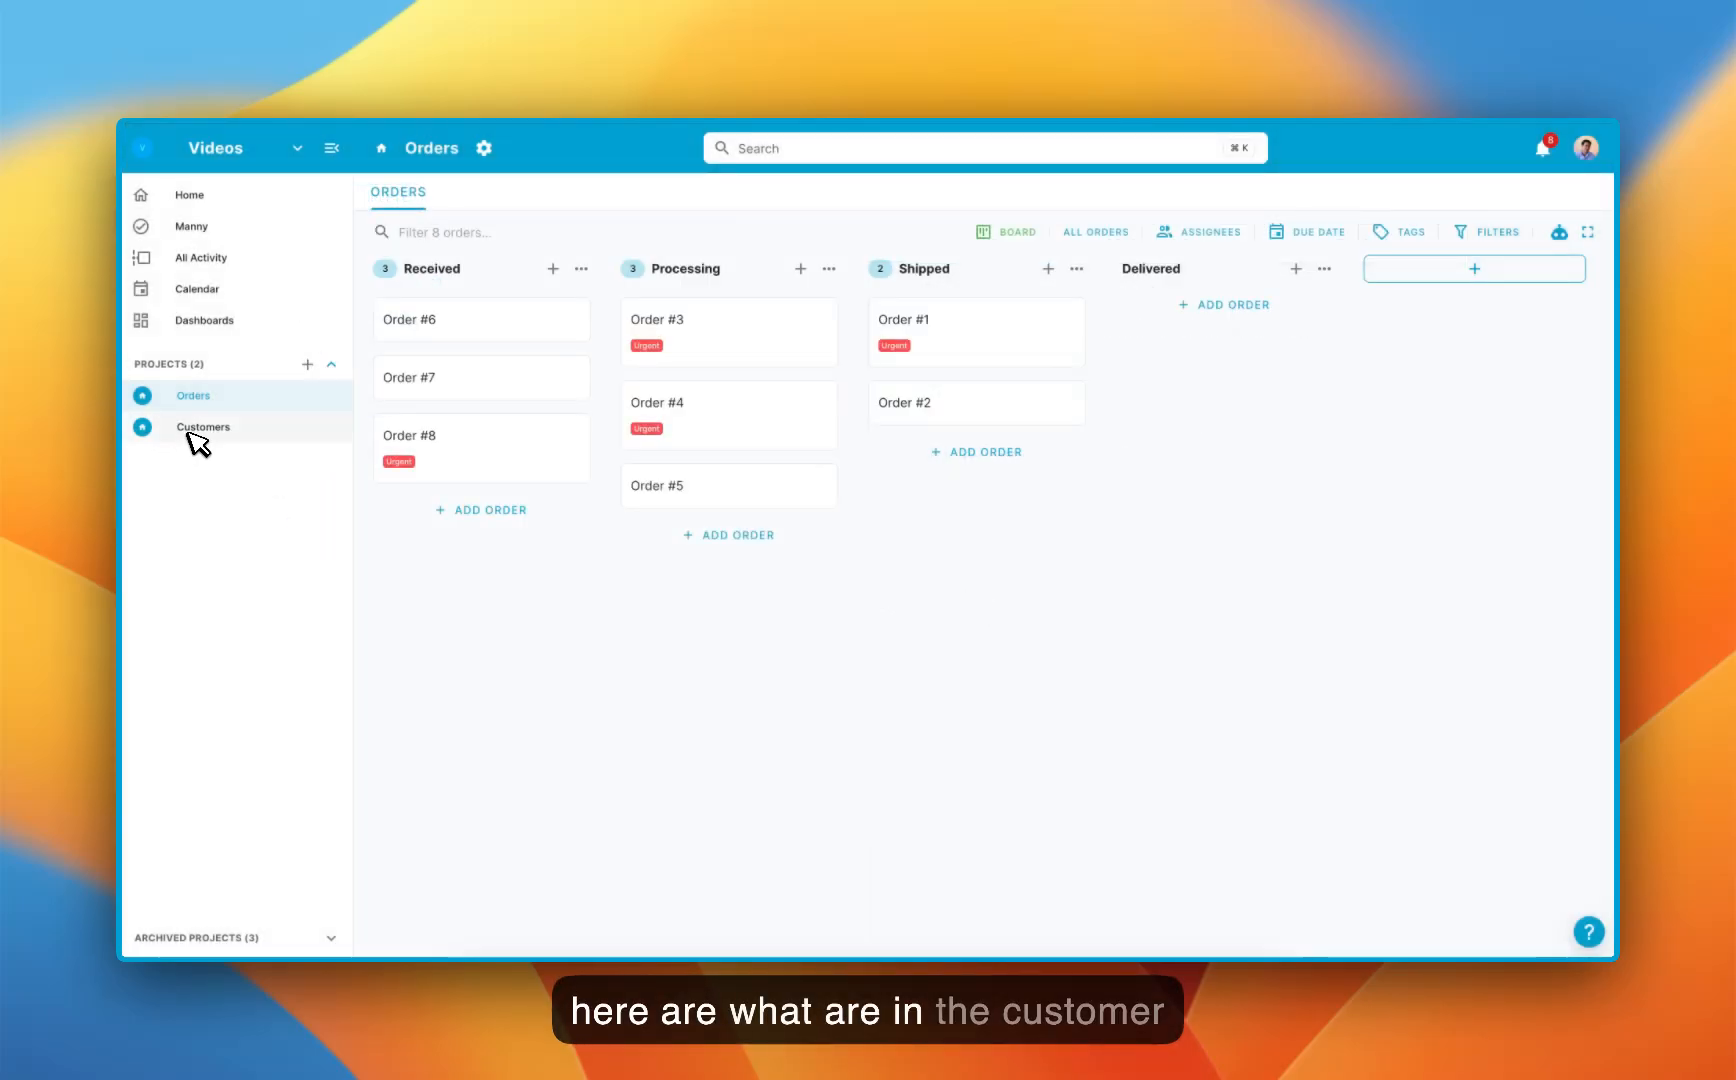
Check the Referenced By column and contact details in the Customers database, and return to the Orders project
click(194, 432)
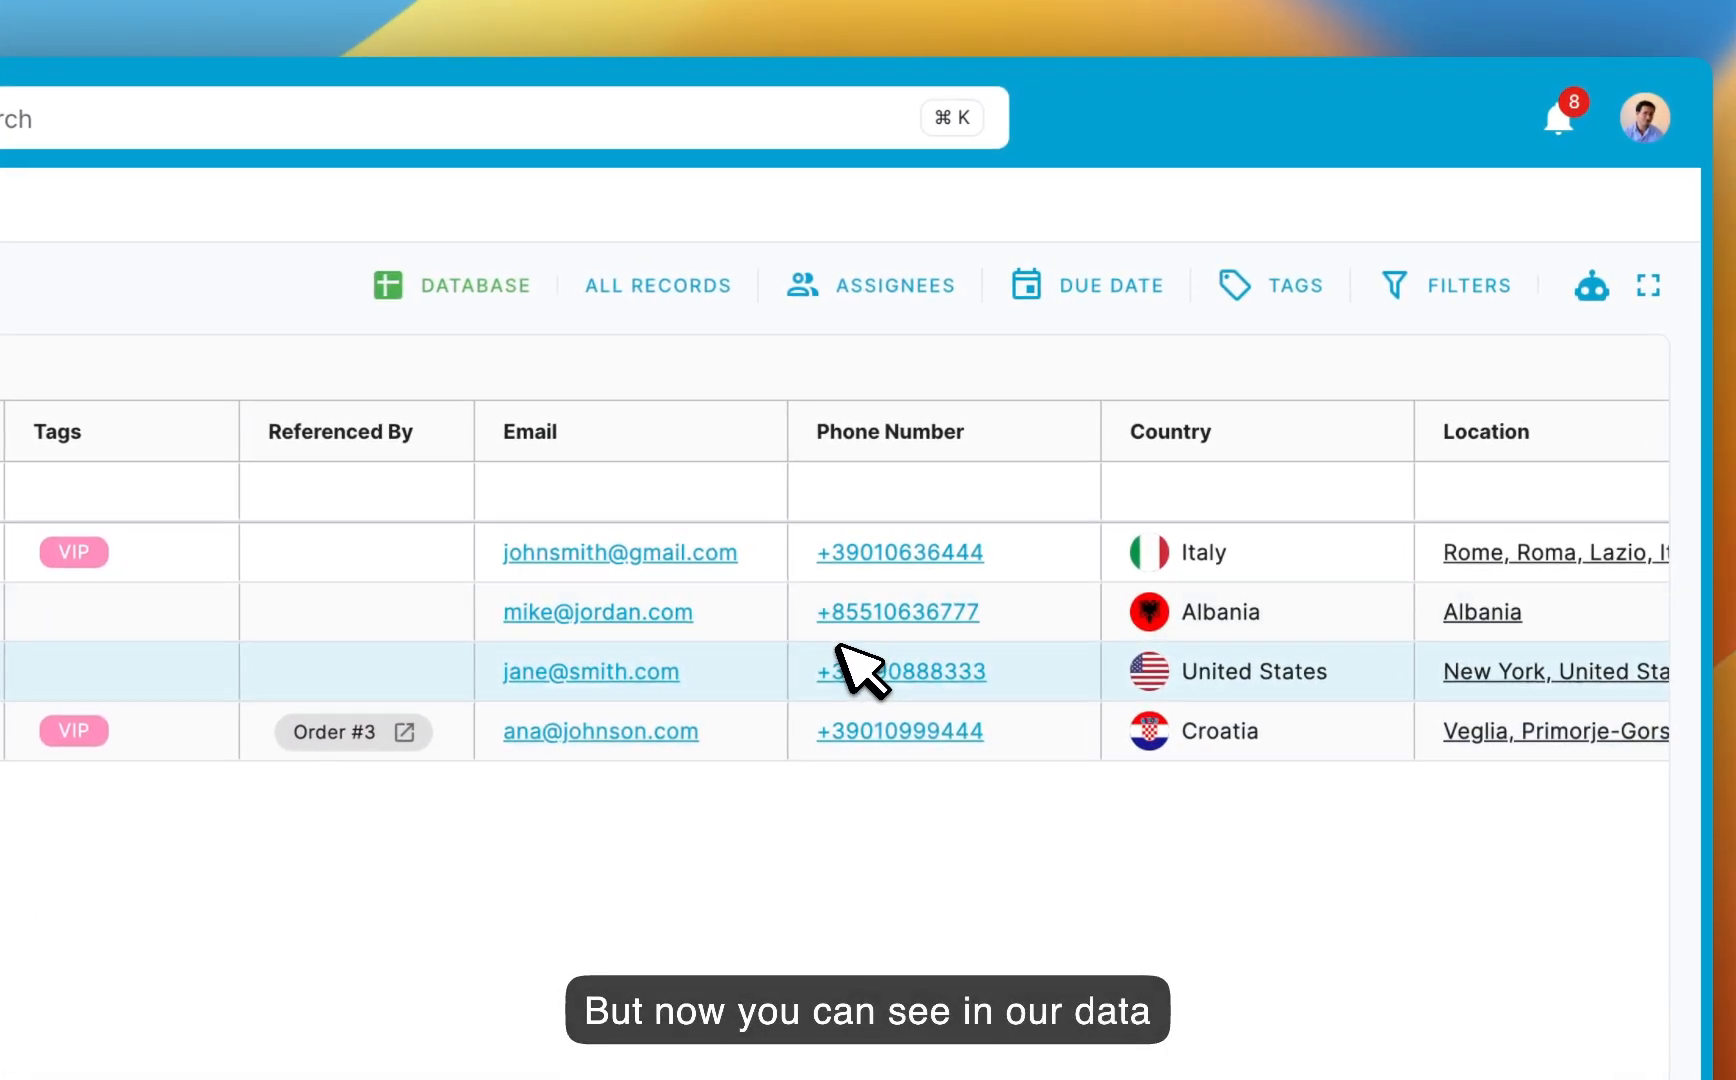
scroll(805, 640, right, 1)
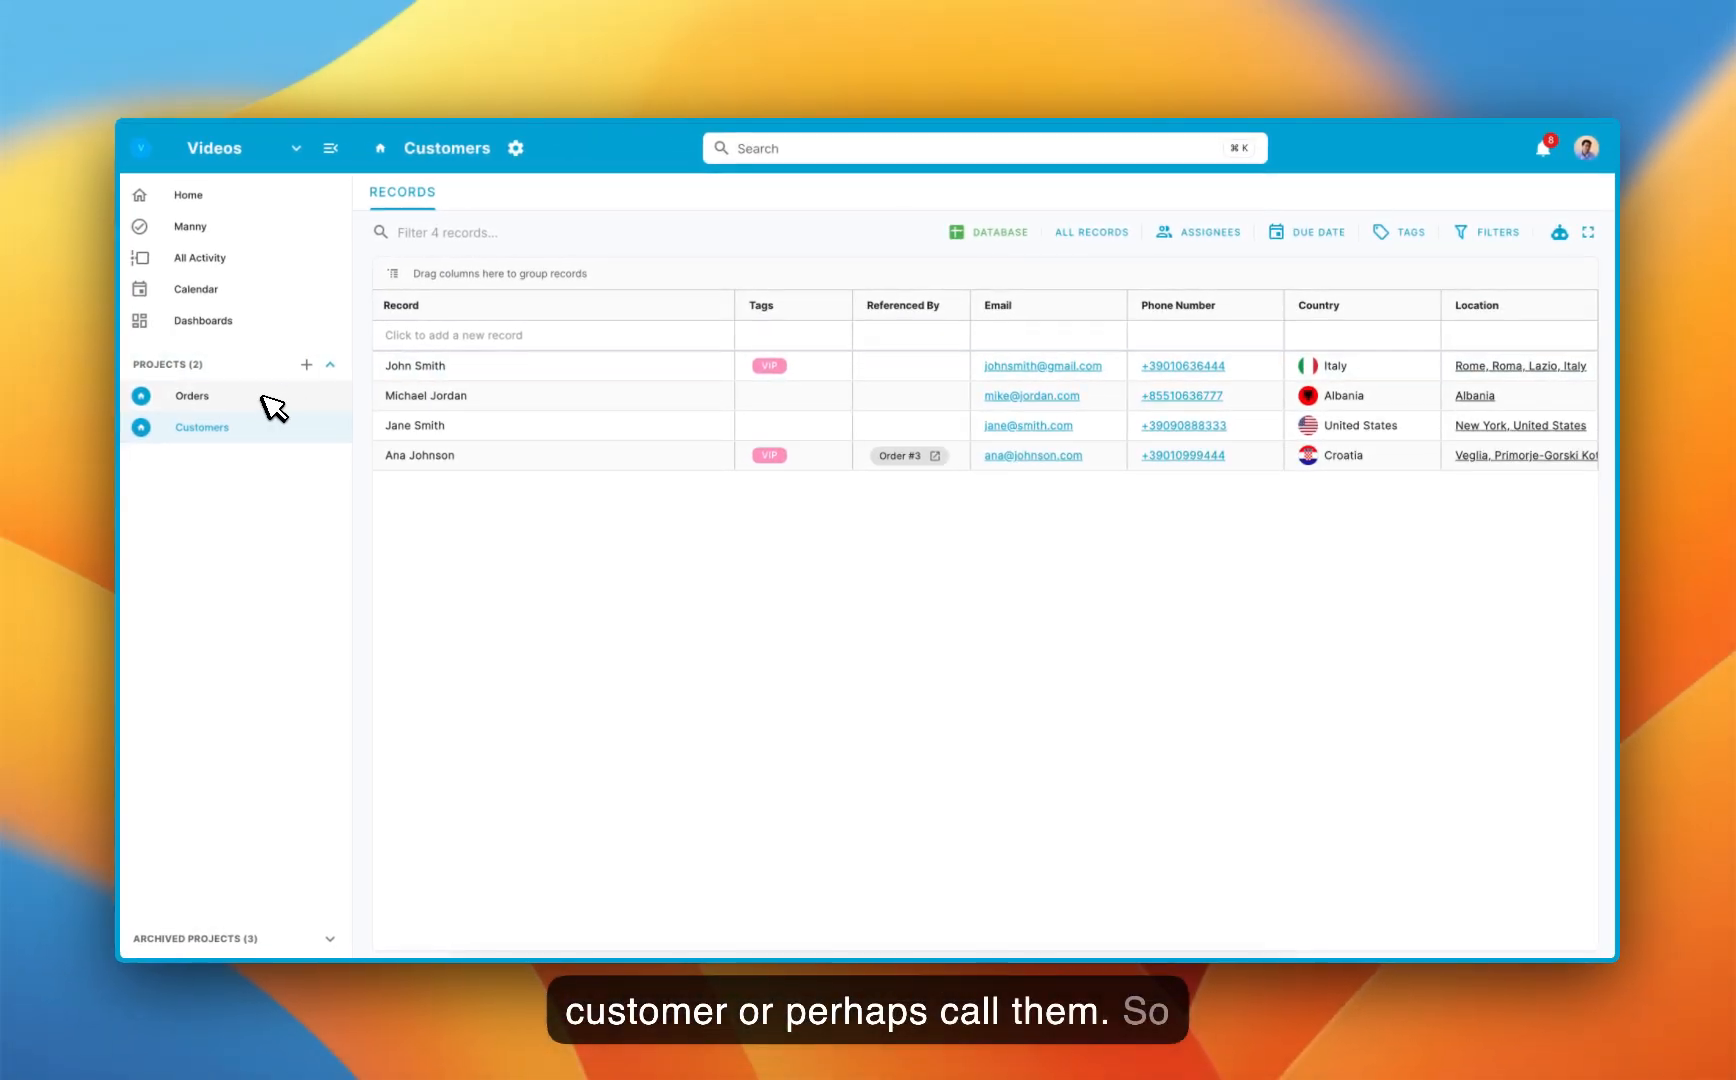
click(262, 397)
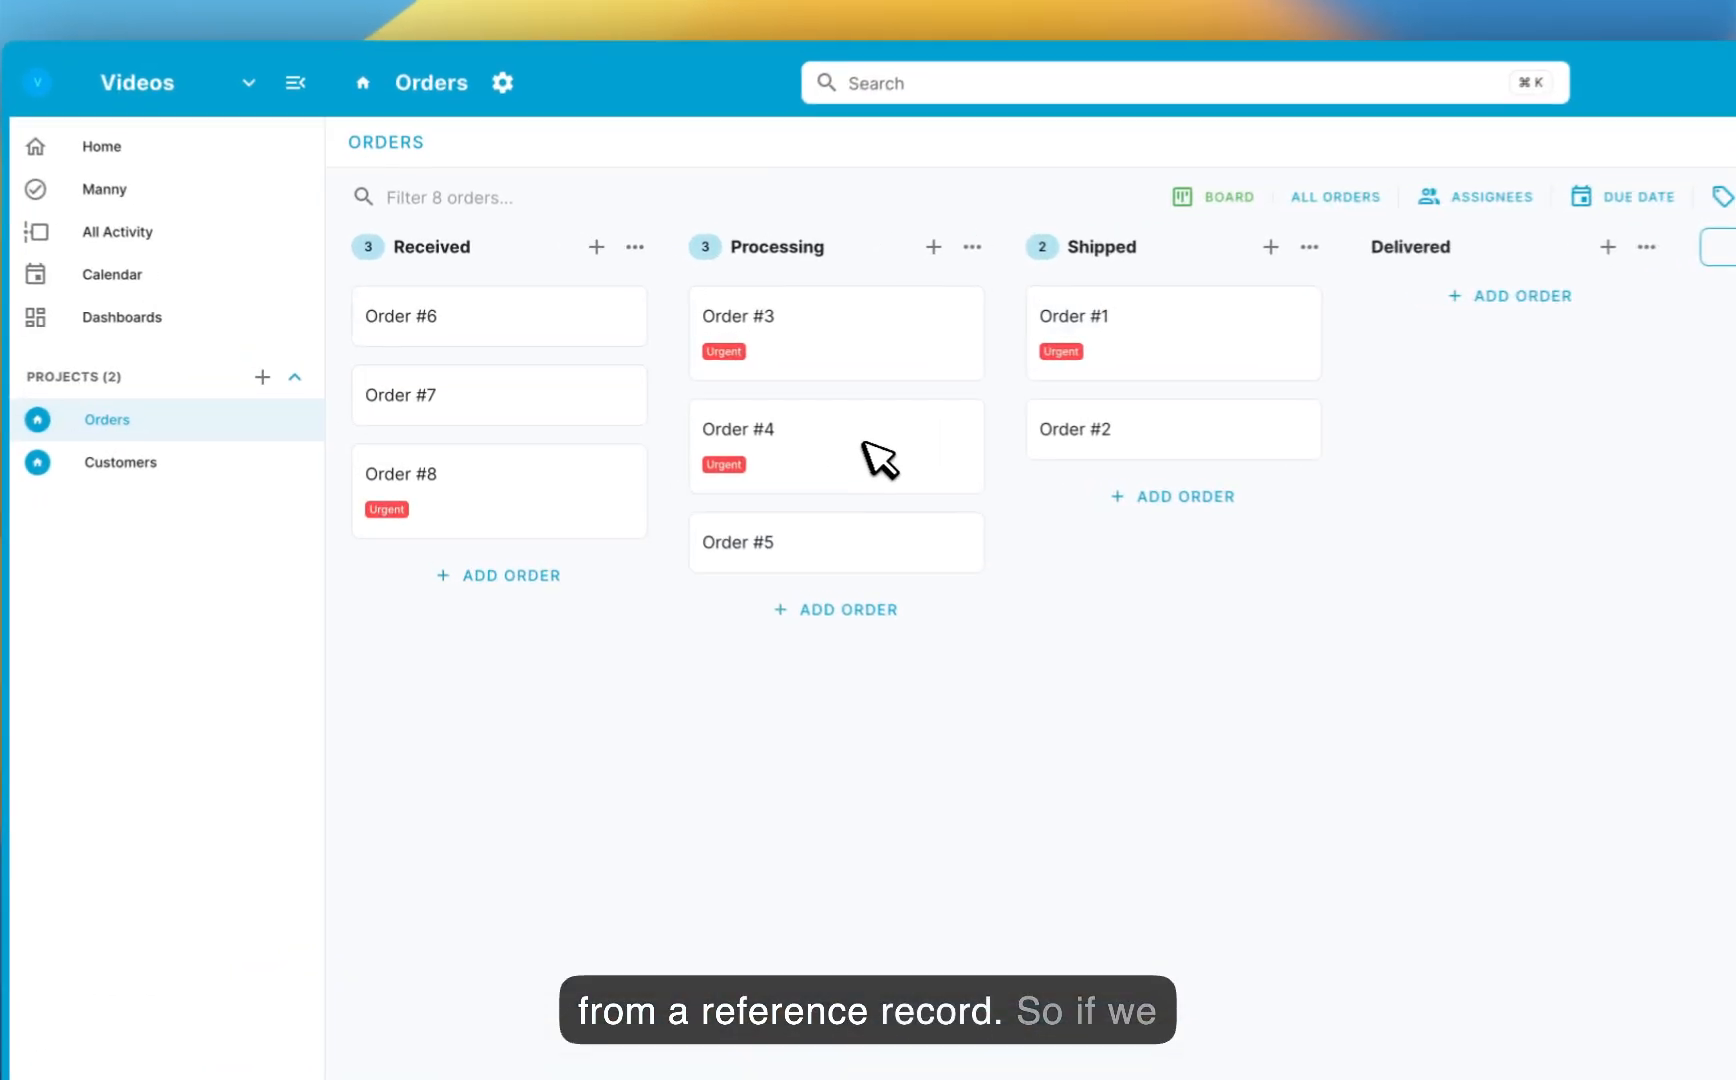
Open Order #4 and assign the second listed customer to its Customer field
click(880, 460)
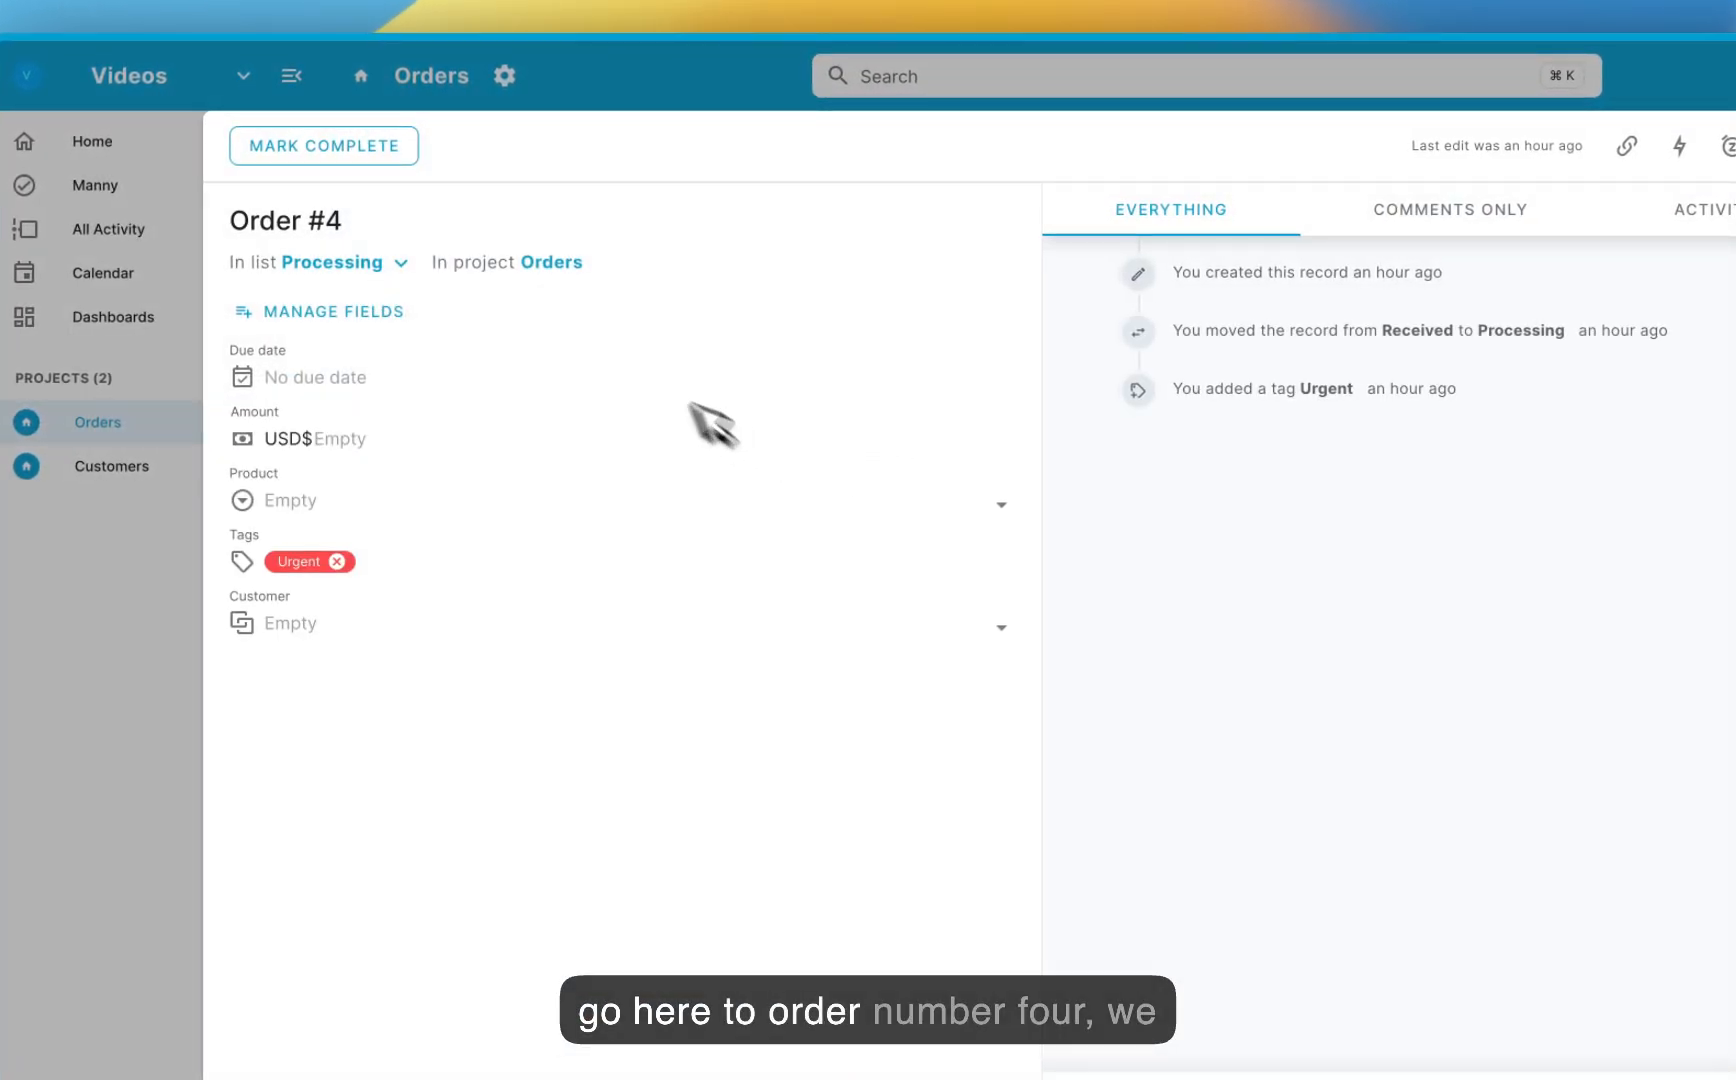
click(404, 628)
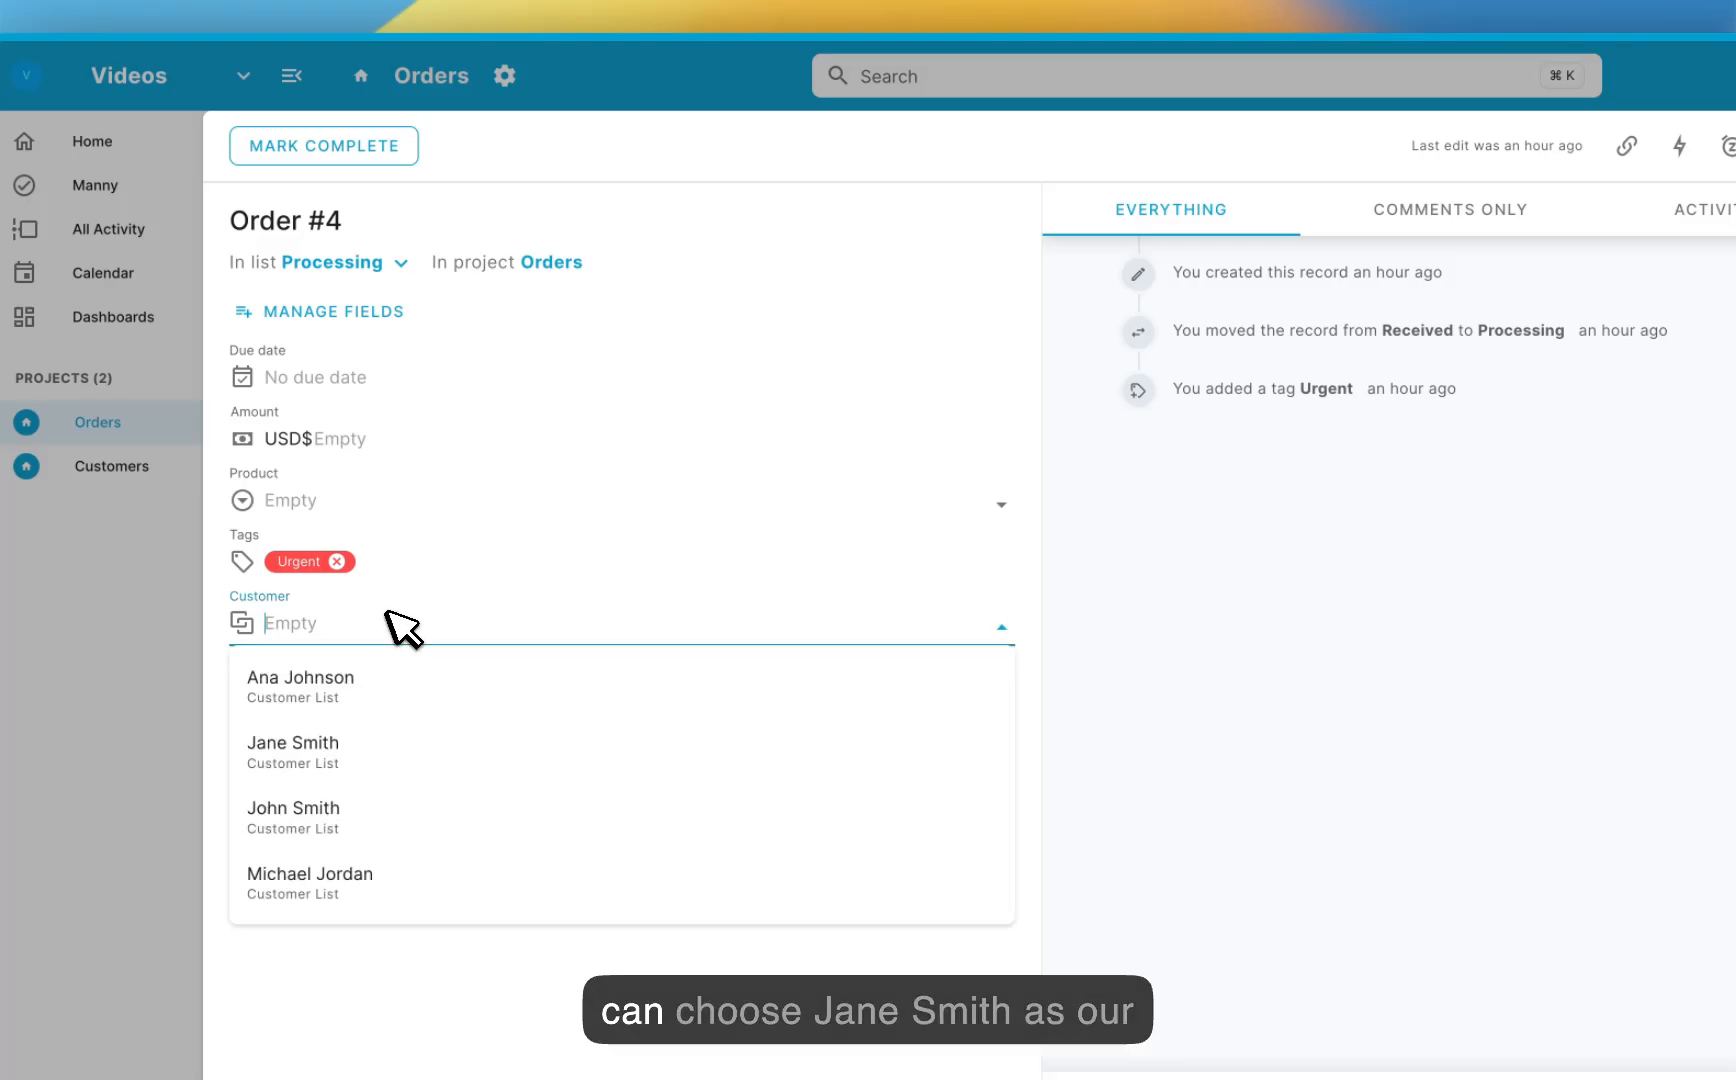
click(376, 748)
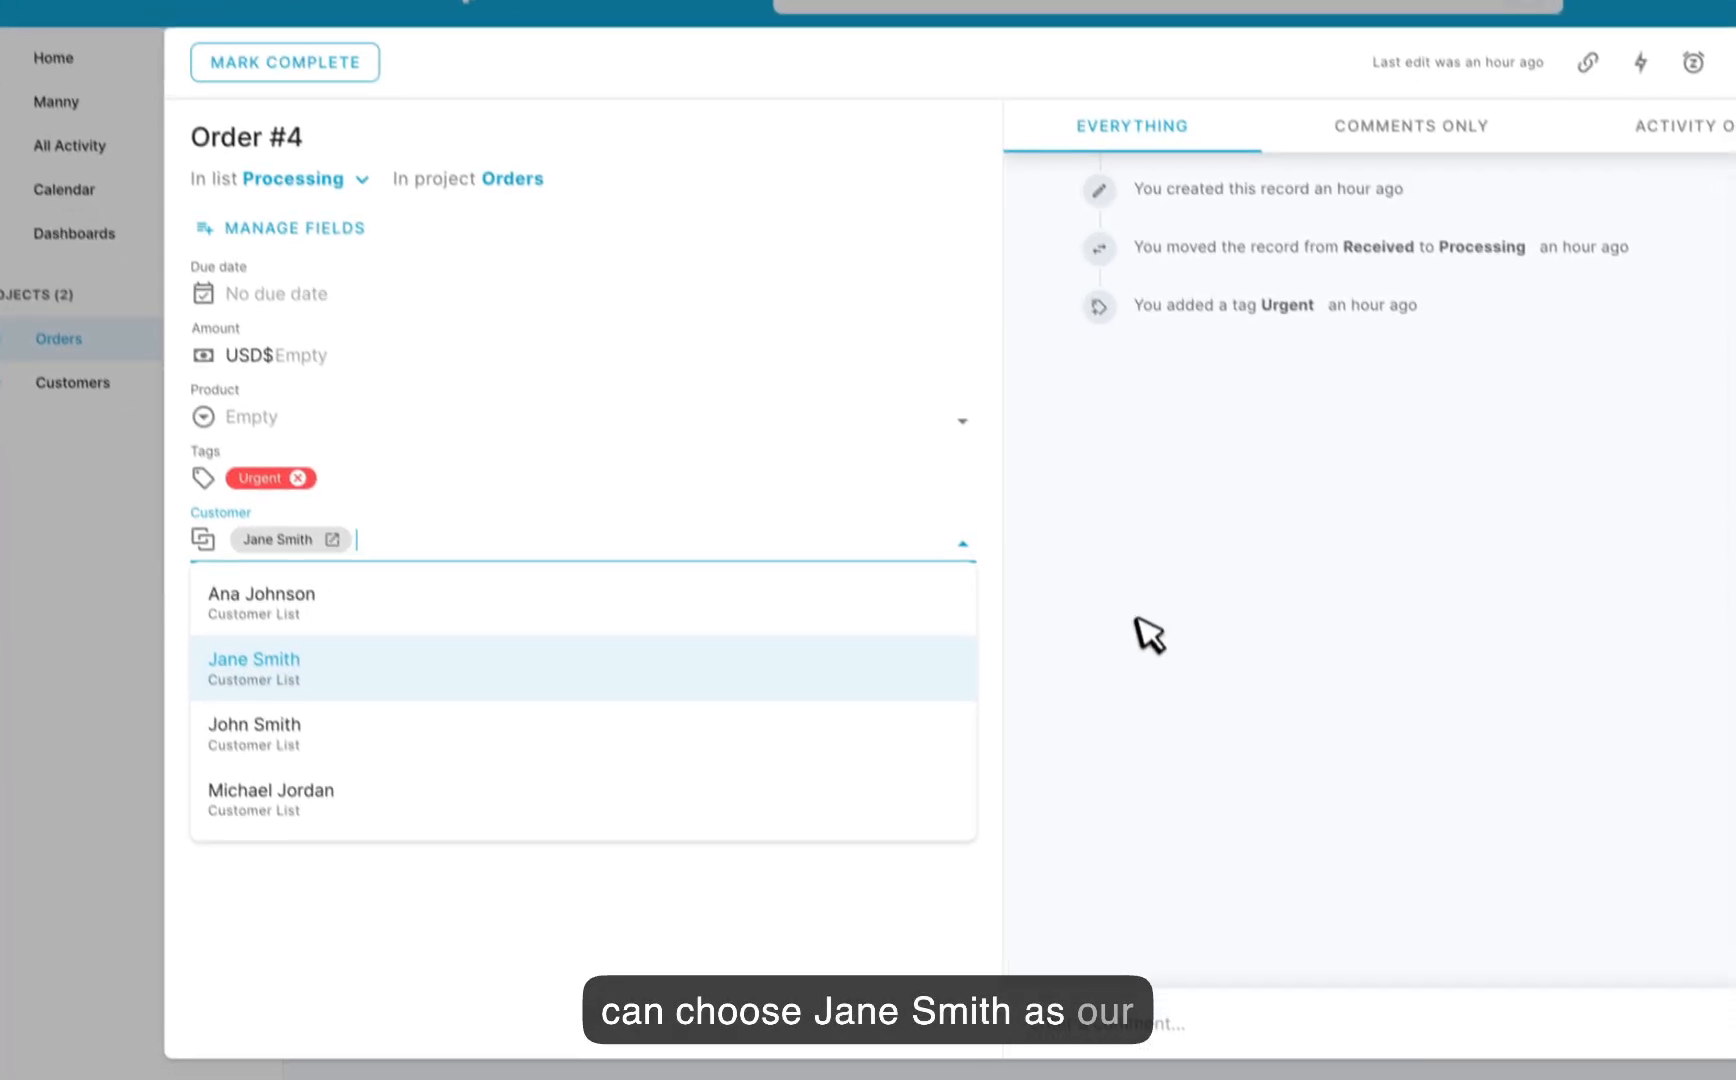
Define another custom field from Order #4, named "Phone Number", with Lookup as its type
click(352, 246)
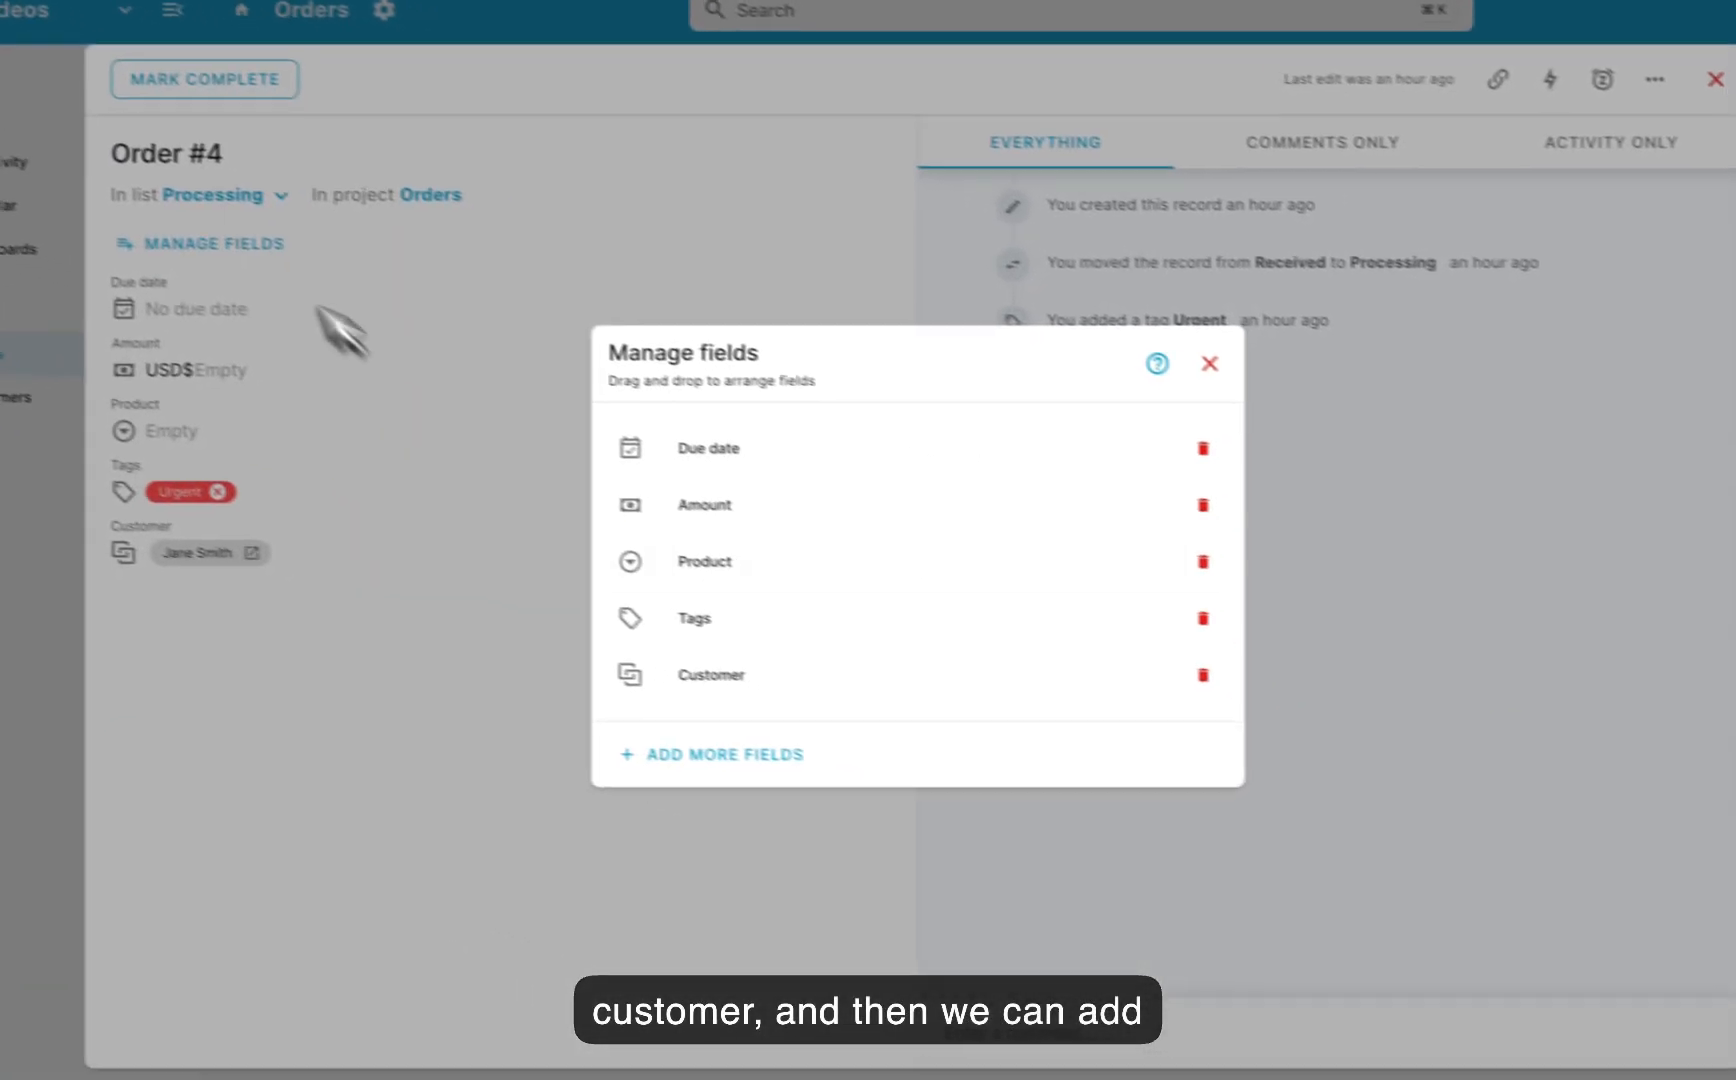
click(708, 755)
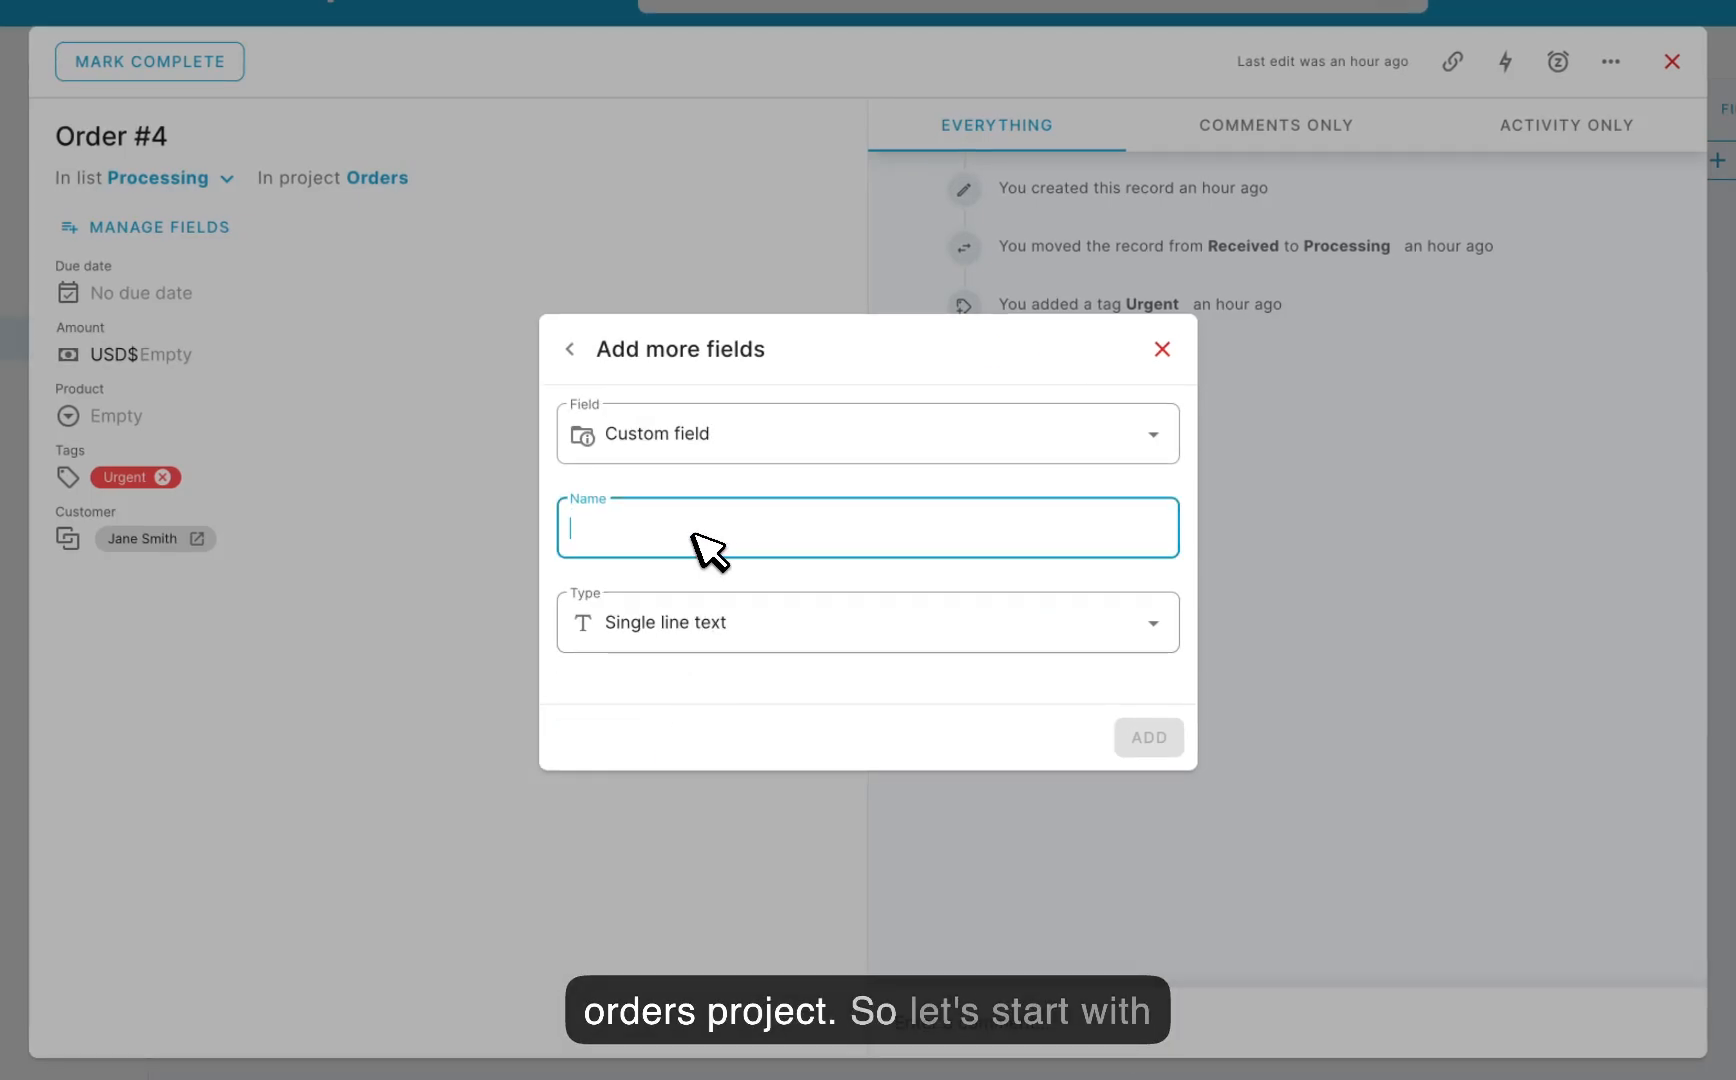
text(Phone Number)
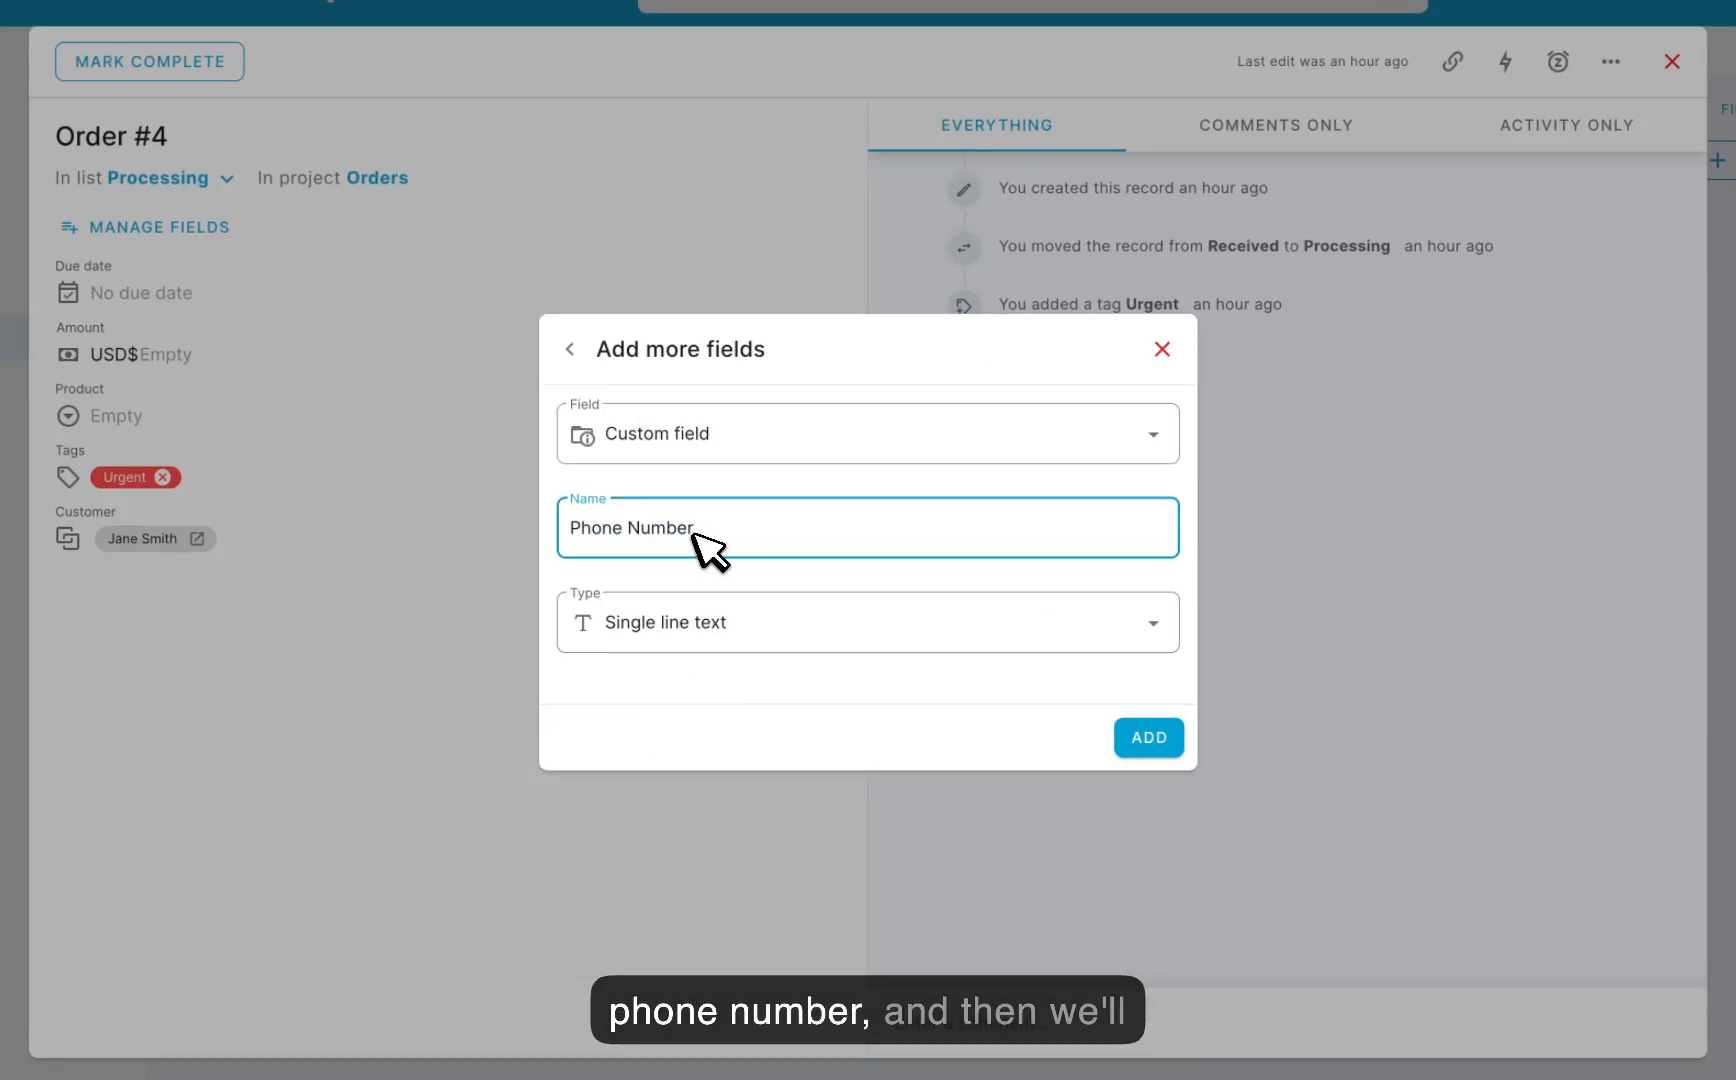
click(730, 620)
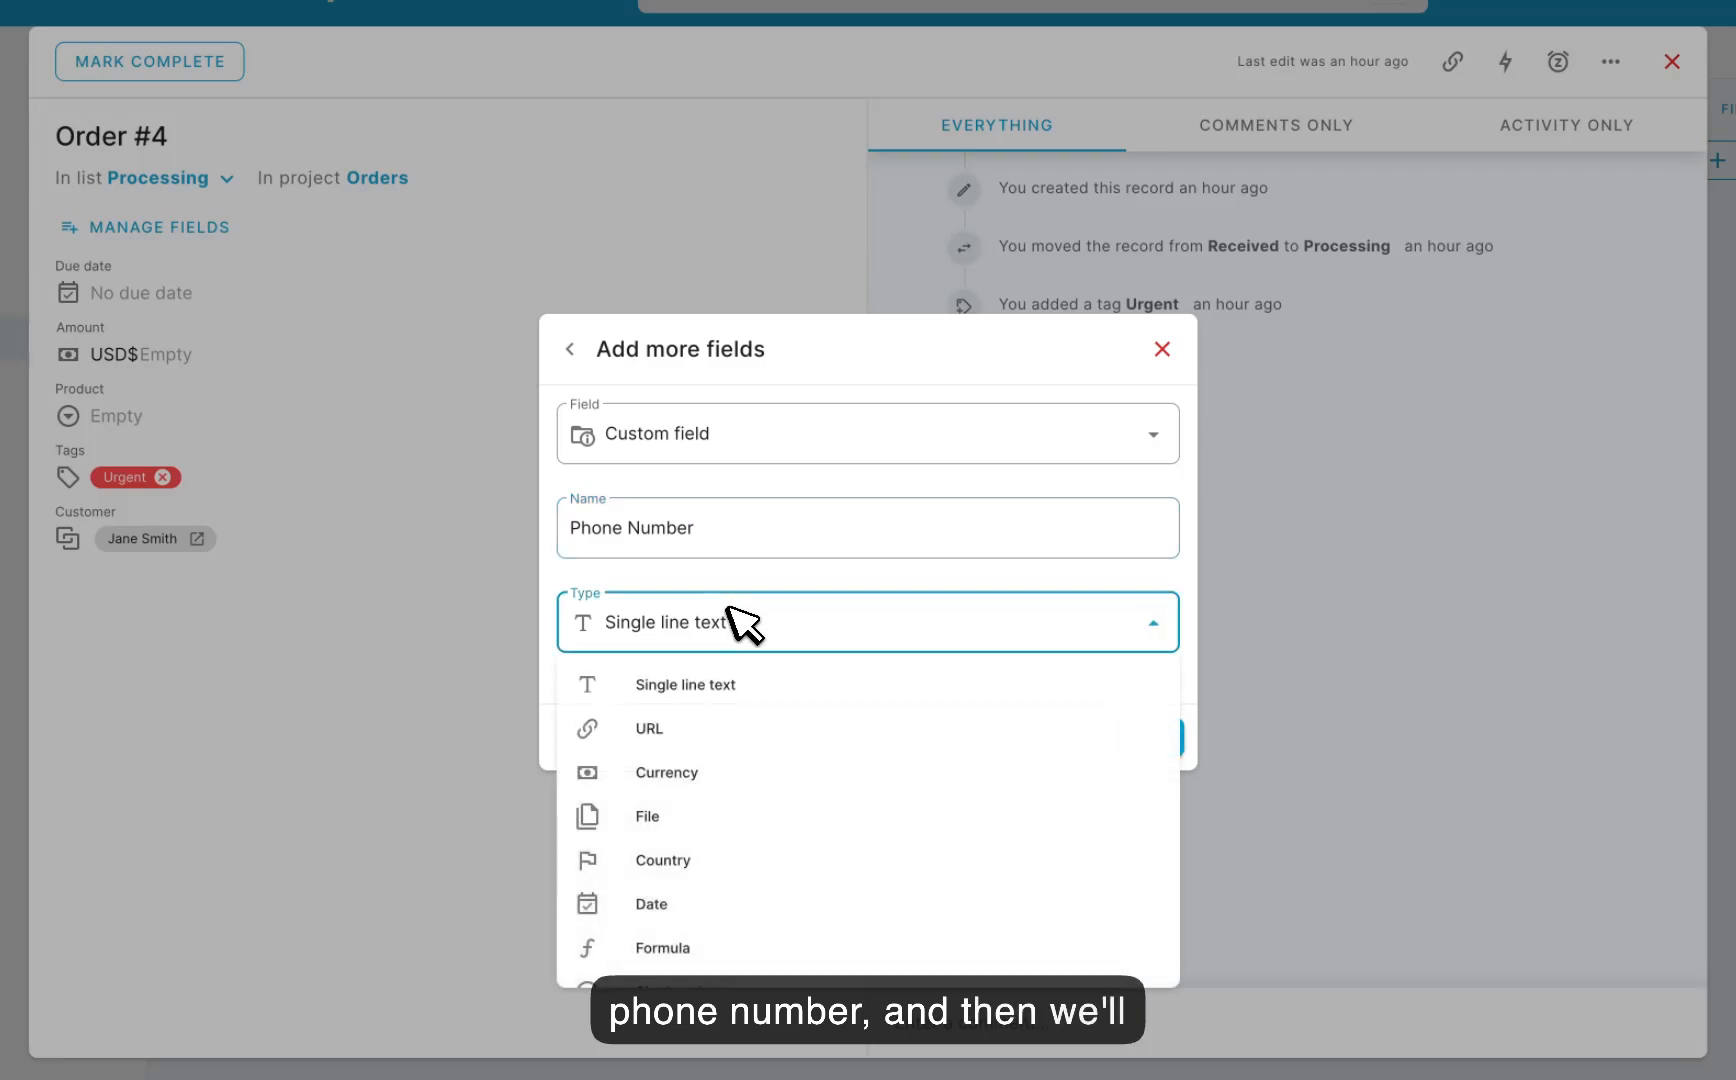
scroll(756, 717, down, 5)
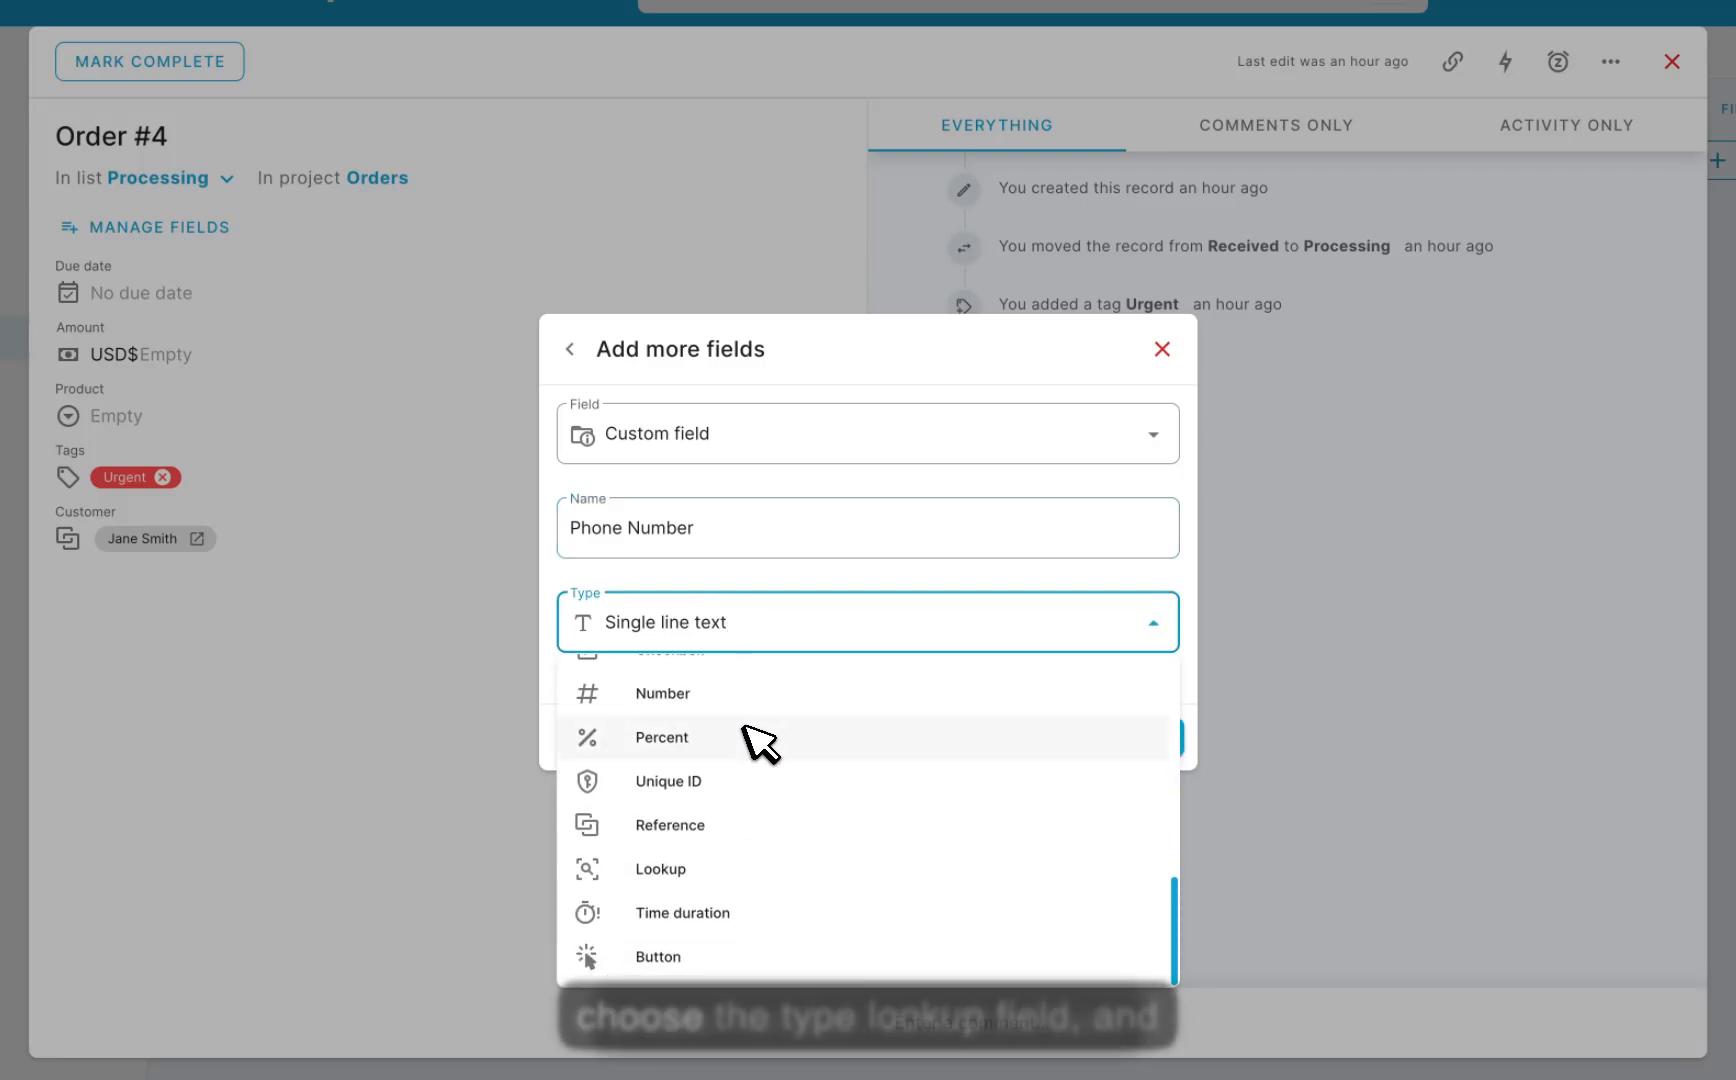
click(744, 868)
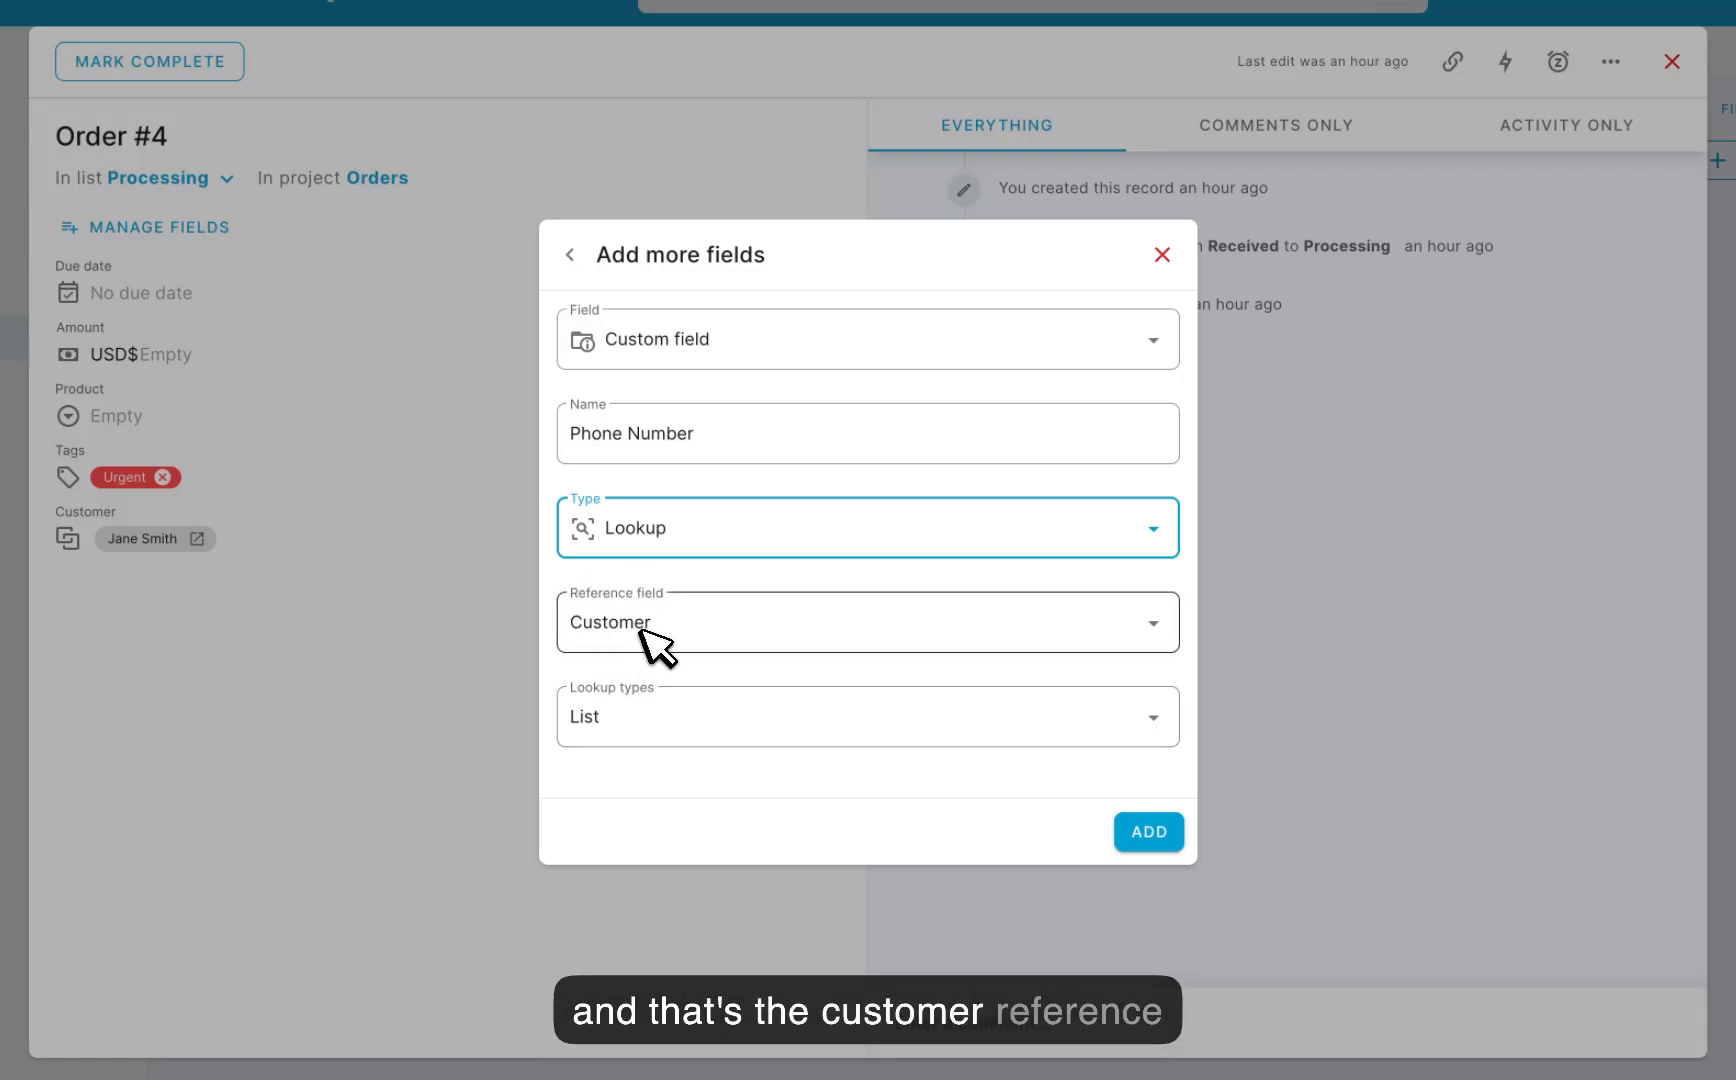
Make the lookup pull the Phone Number custom field through the Customer reference, add the field, and close Order #4
click(832, 714)
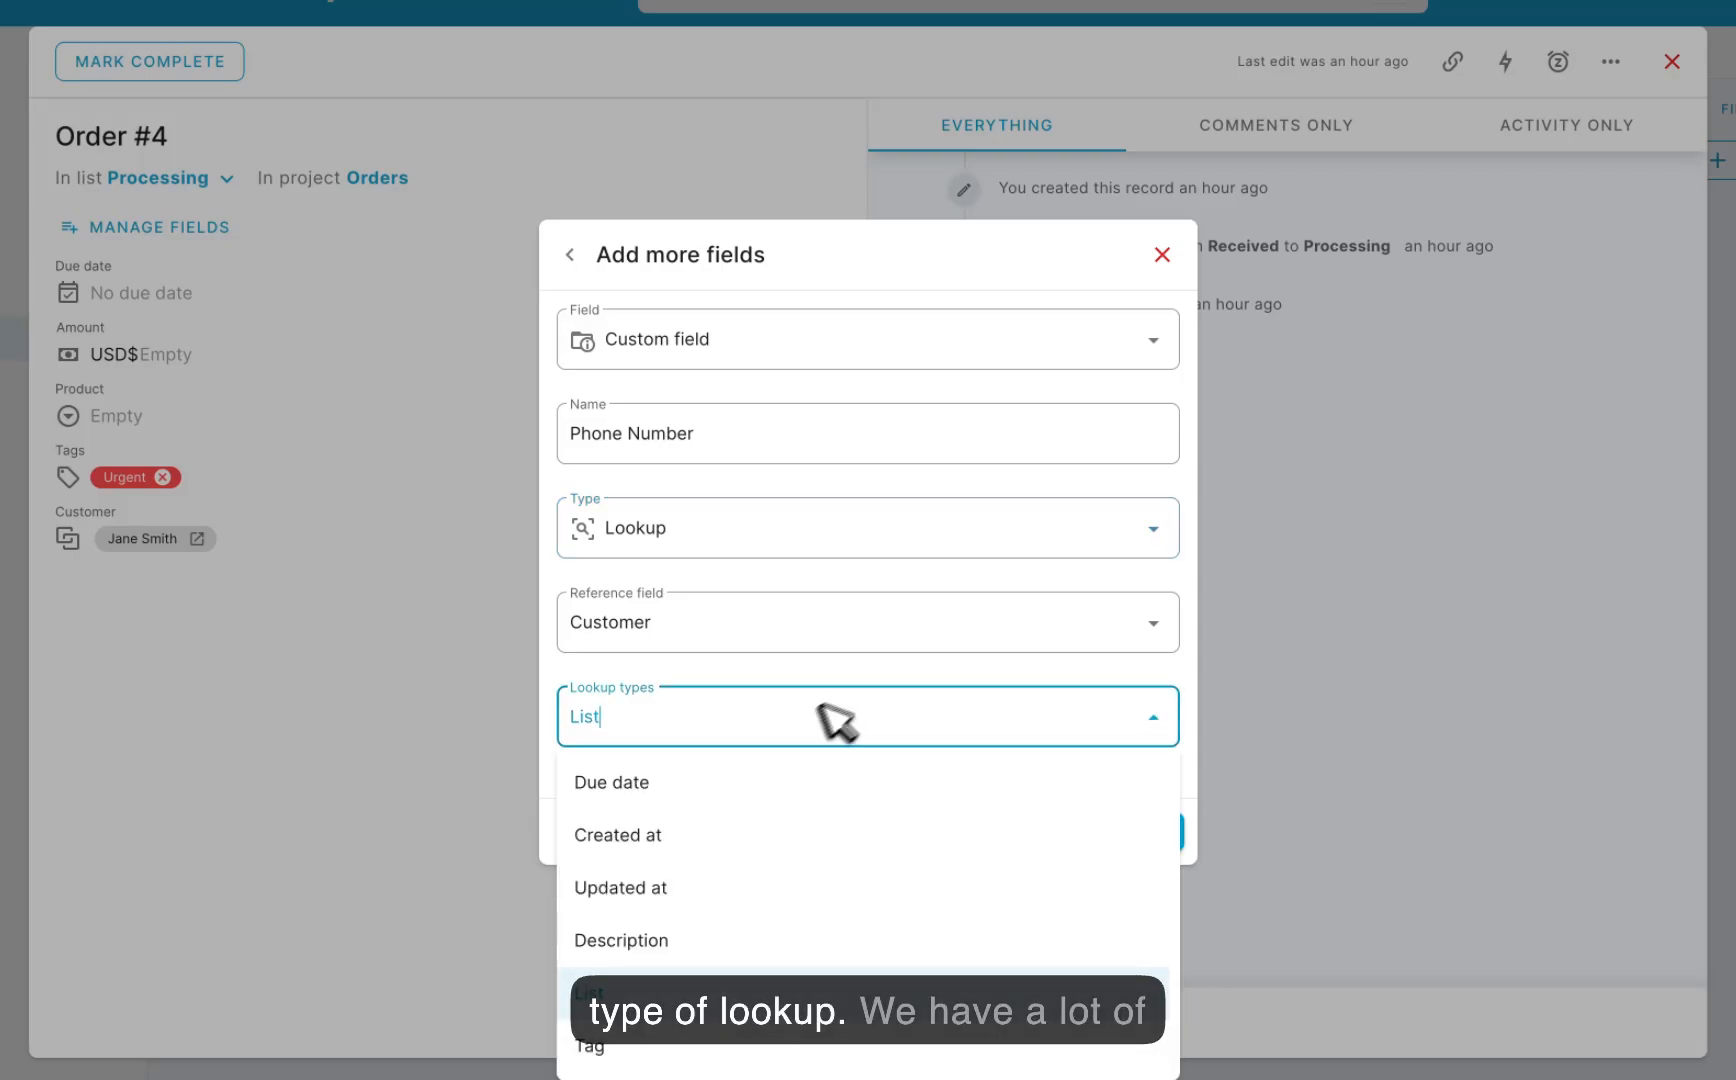
scroll(792, 852, down, 1)
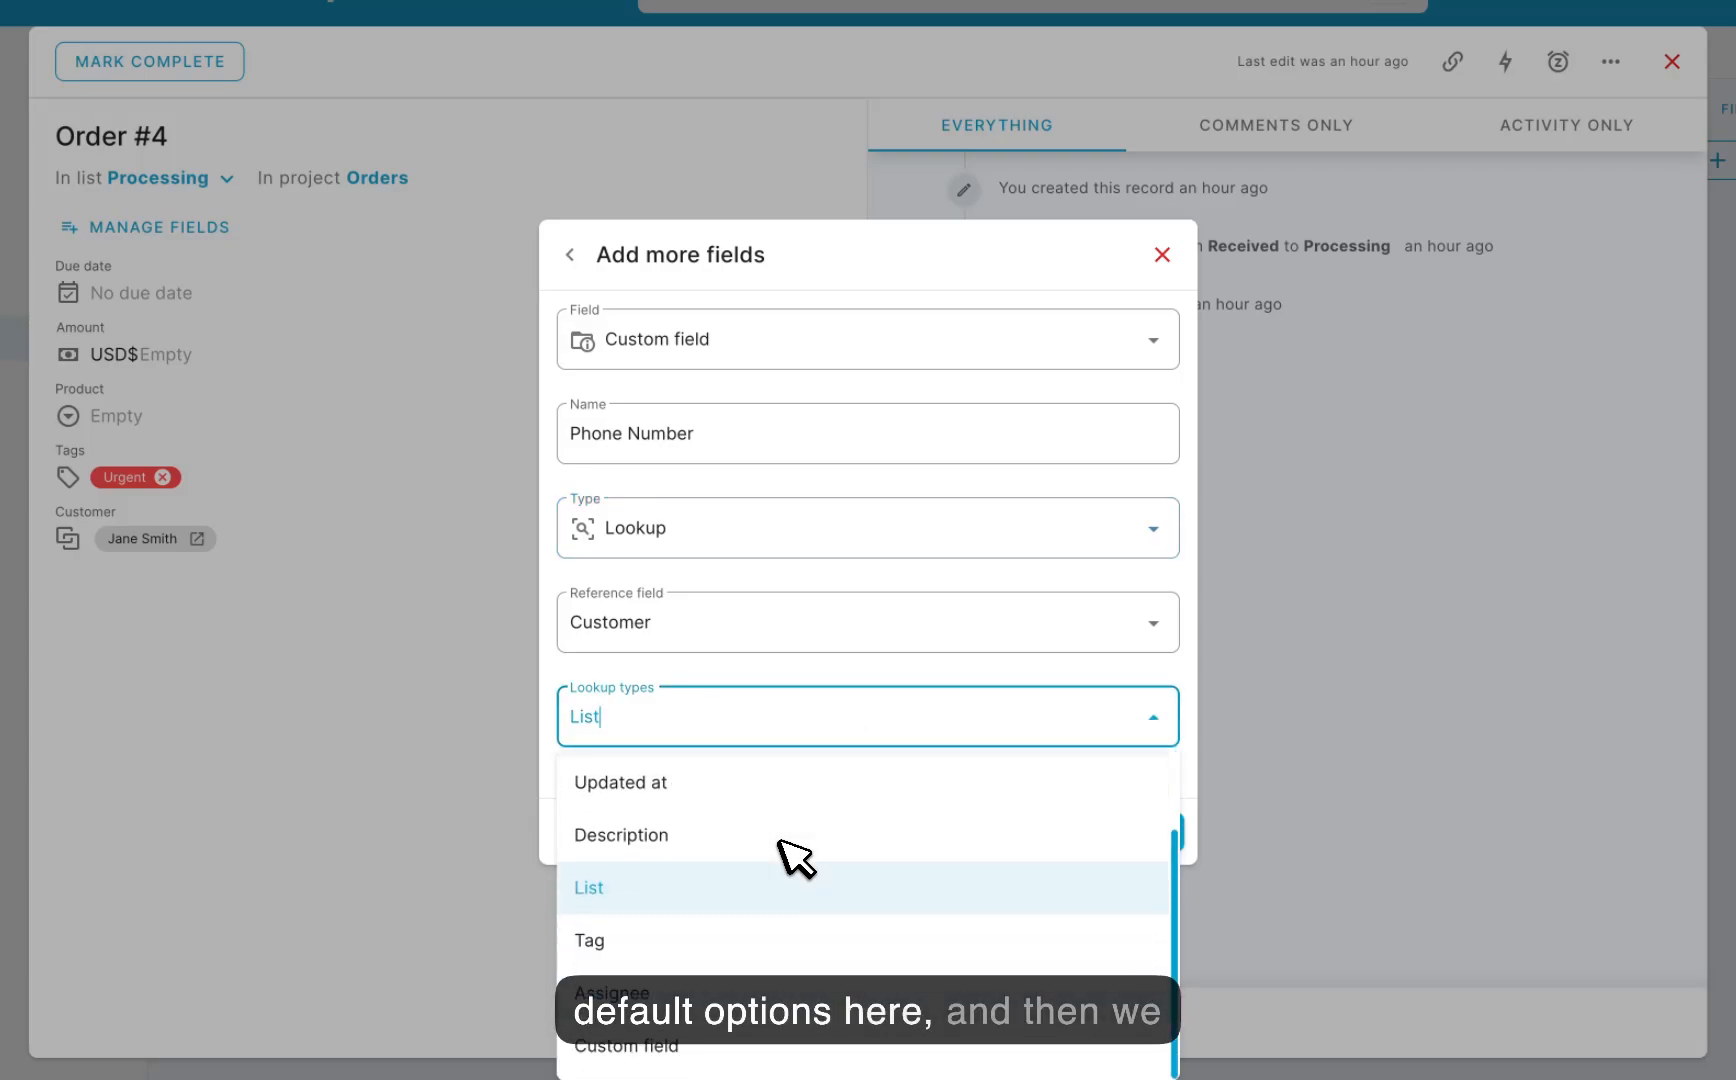
click(789, 1035)
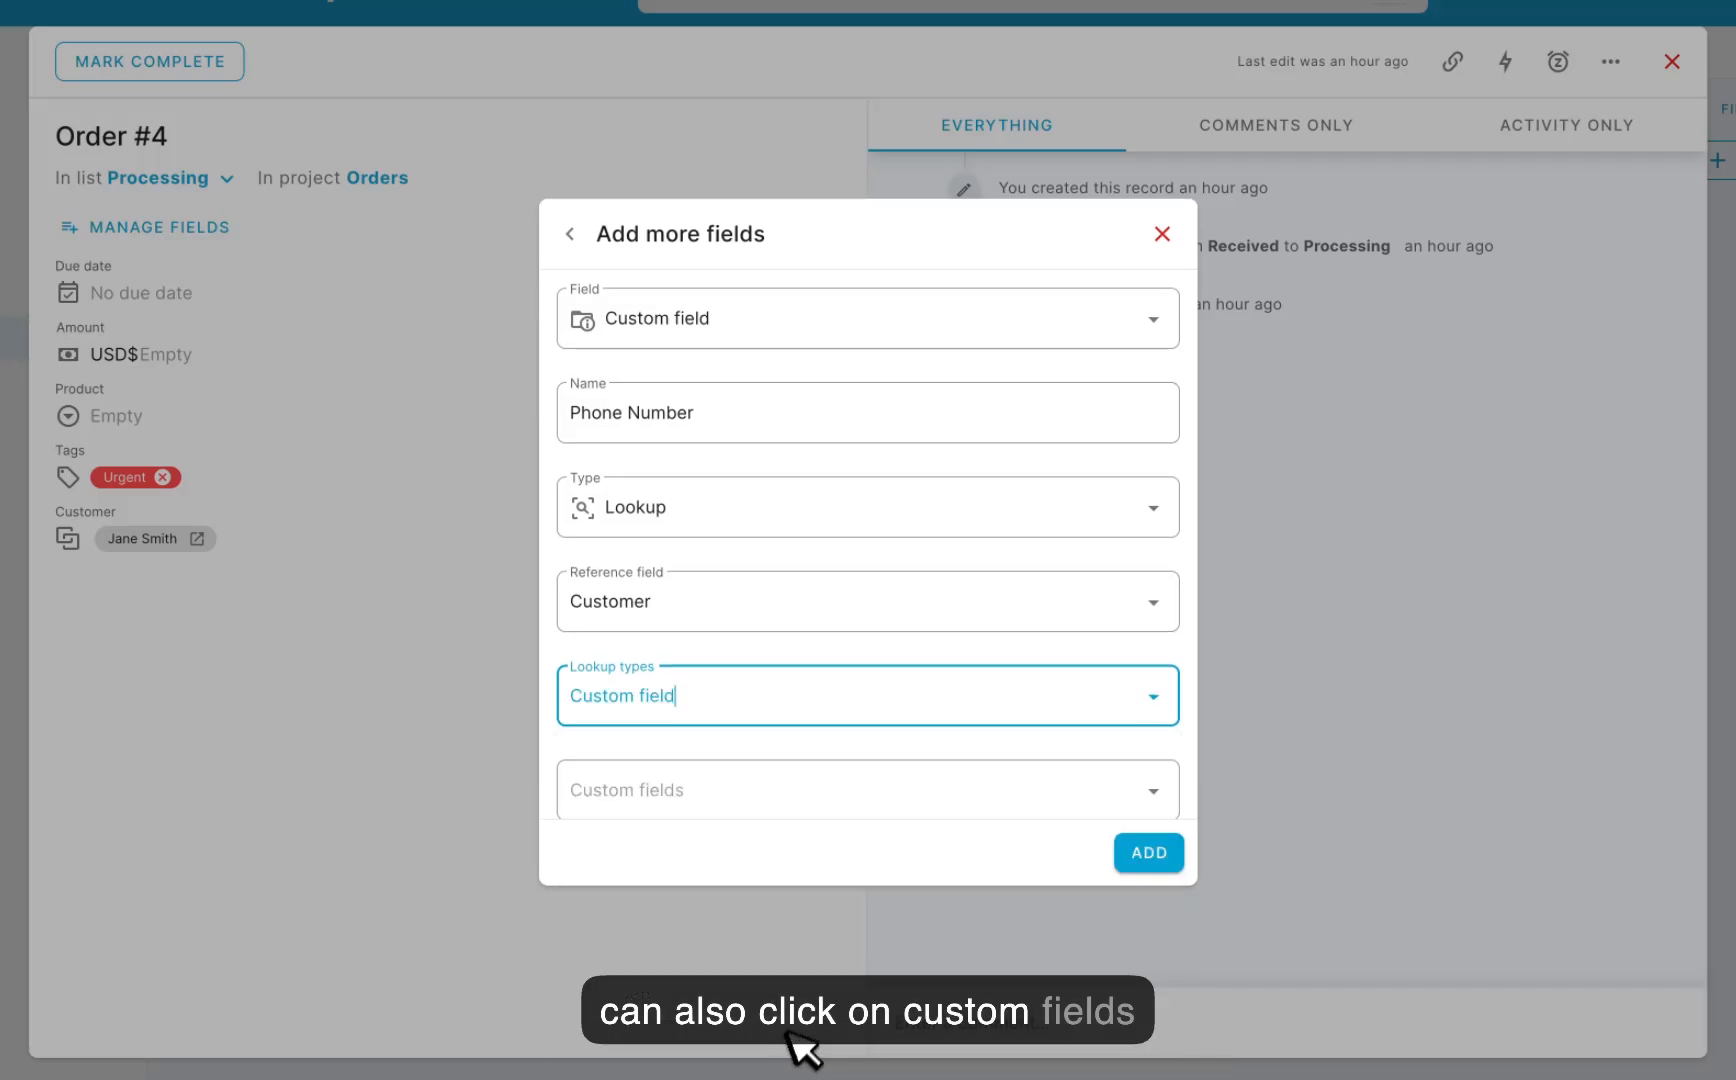
scroll(787, 756, down, 1)
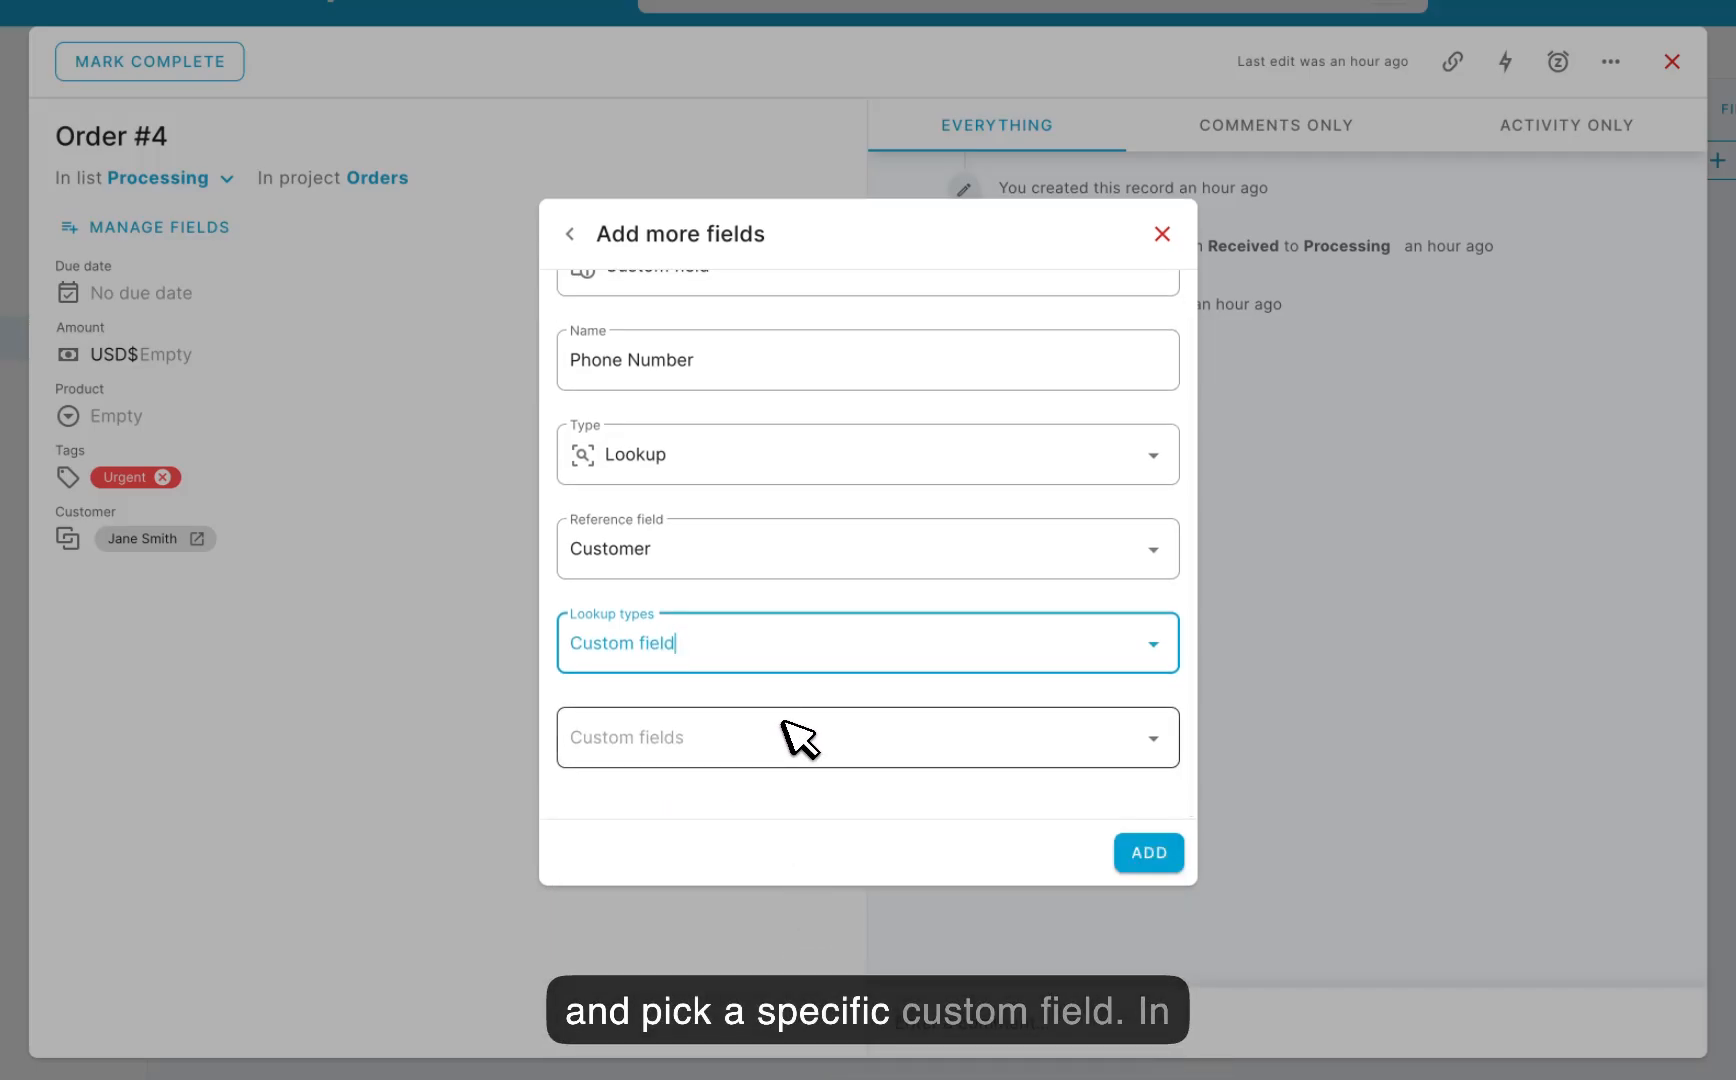
click(797, 742)
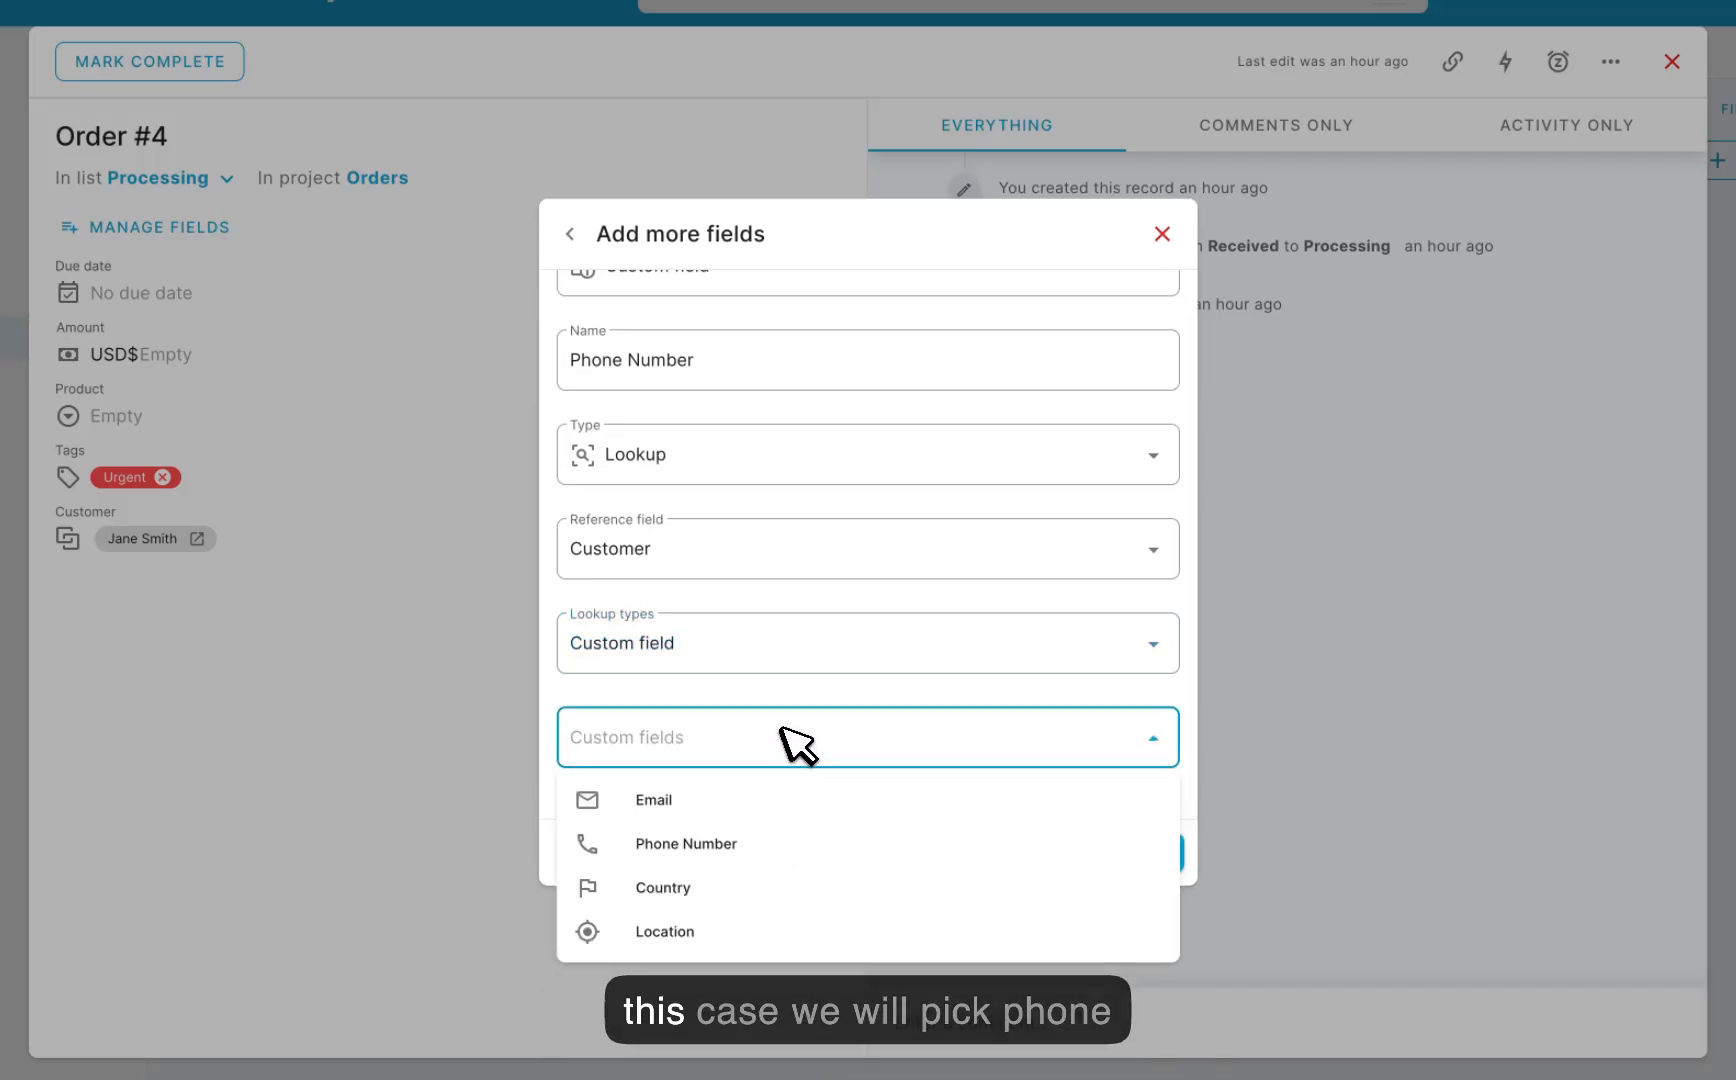
click(769, 866)
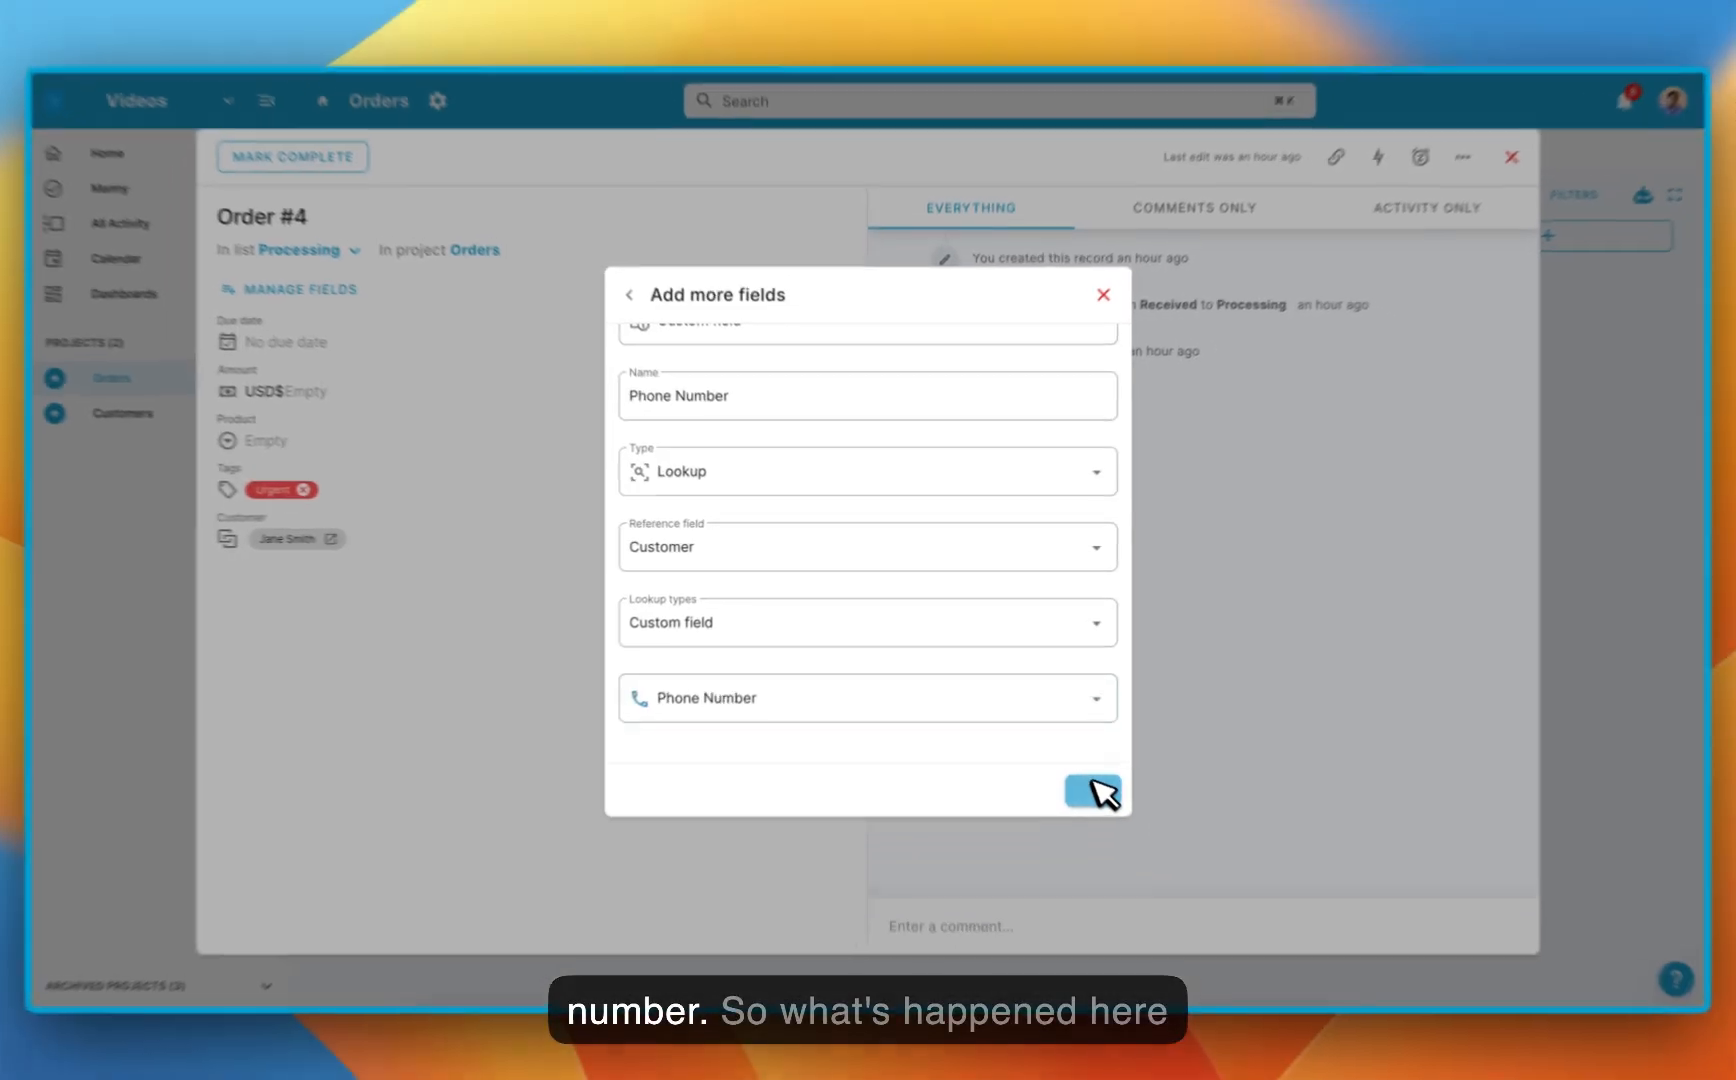
click(1149, 852)
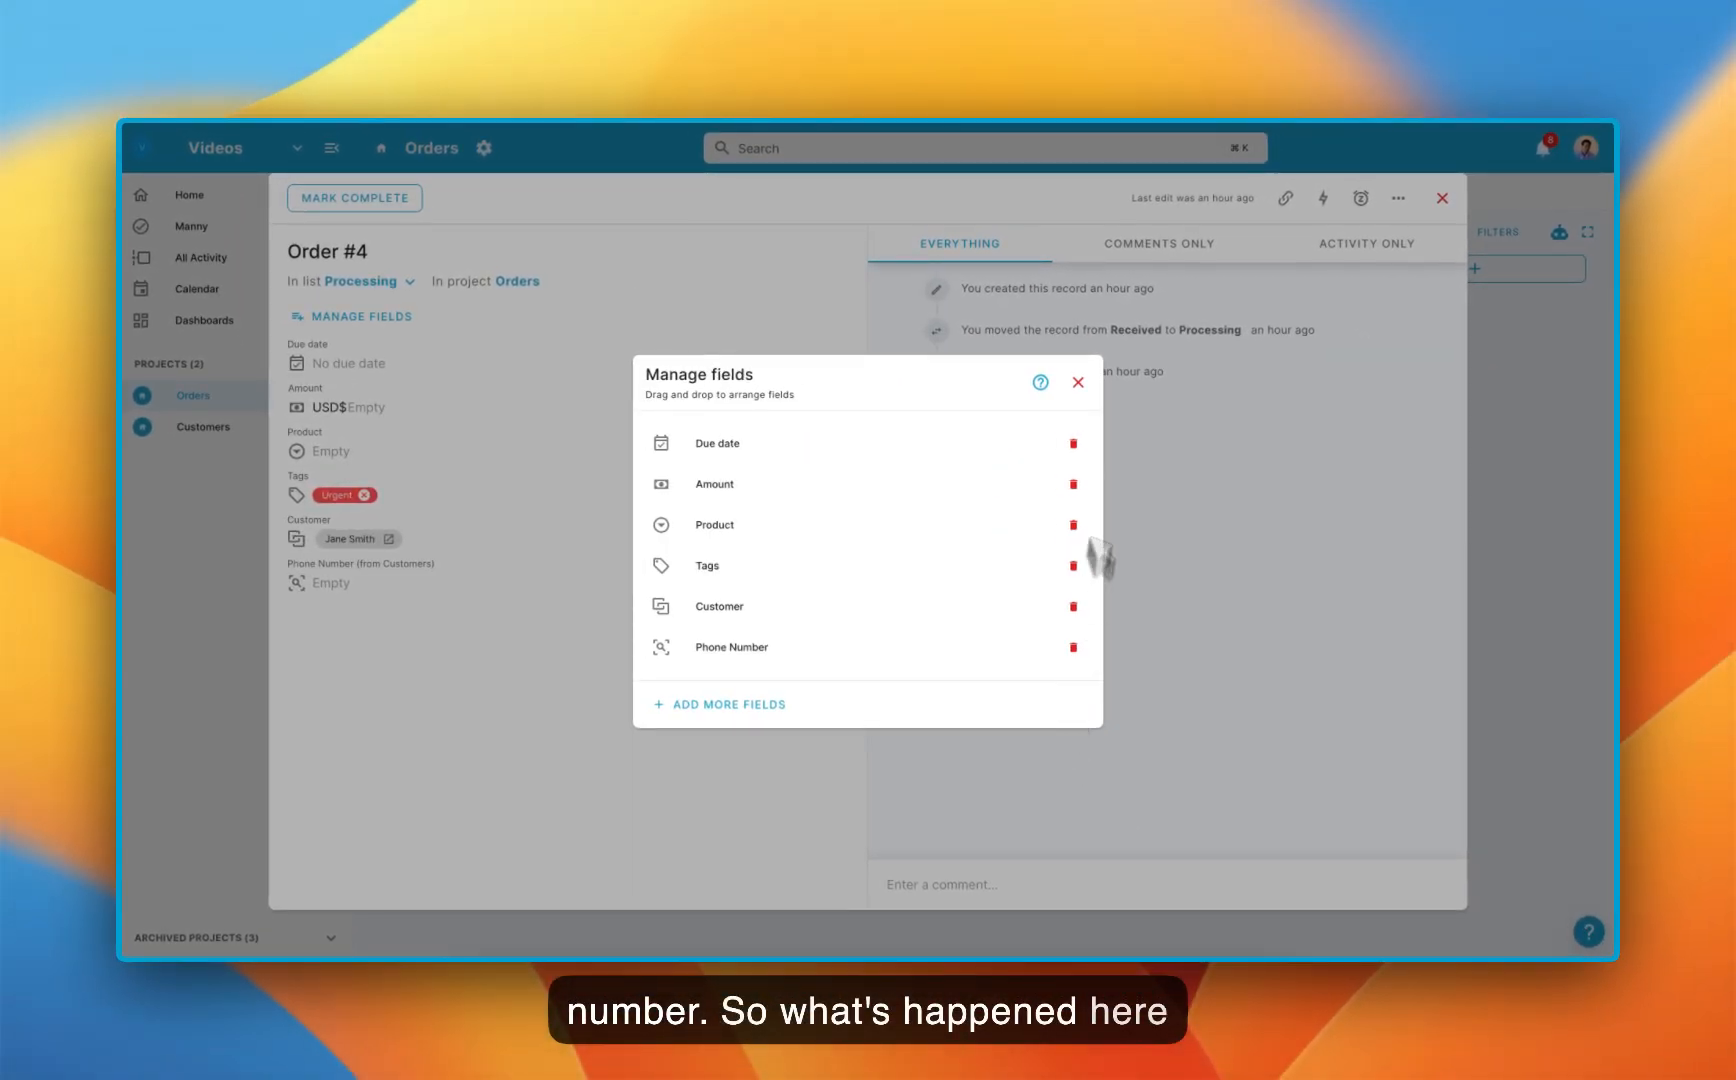
click(1078, 382)
click(1466, 198)
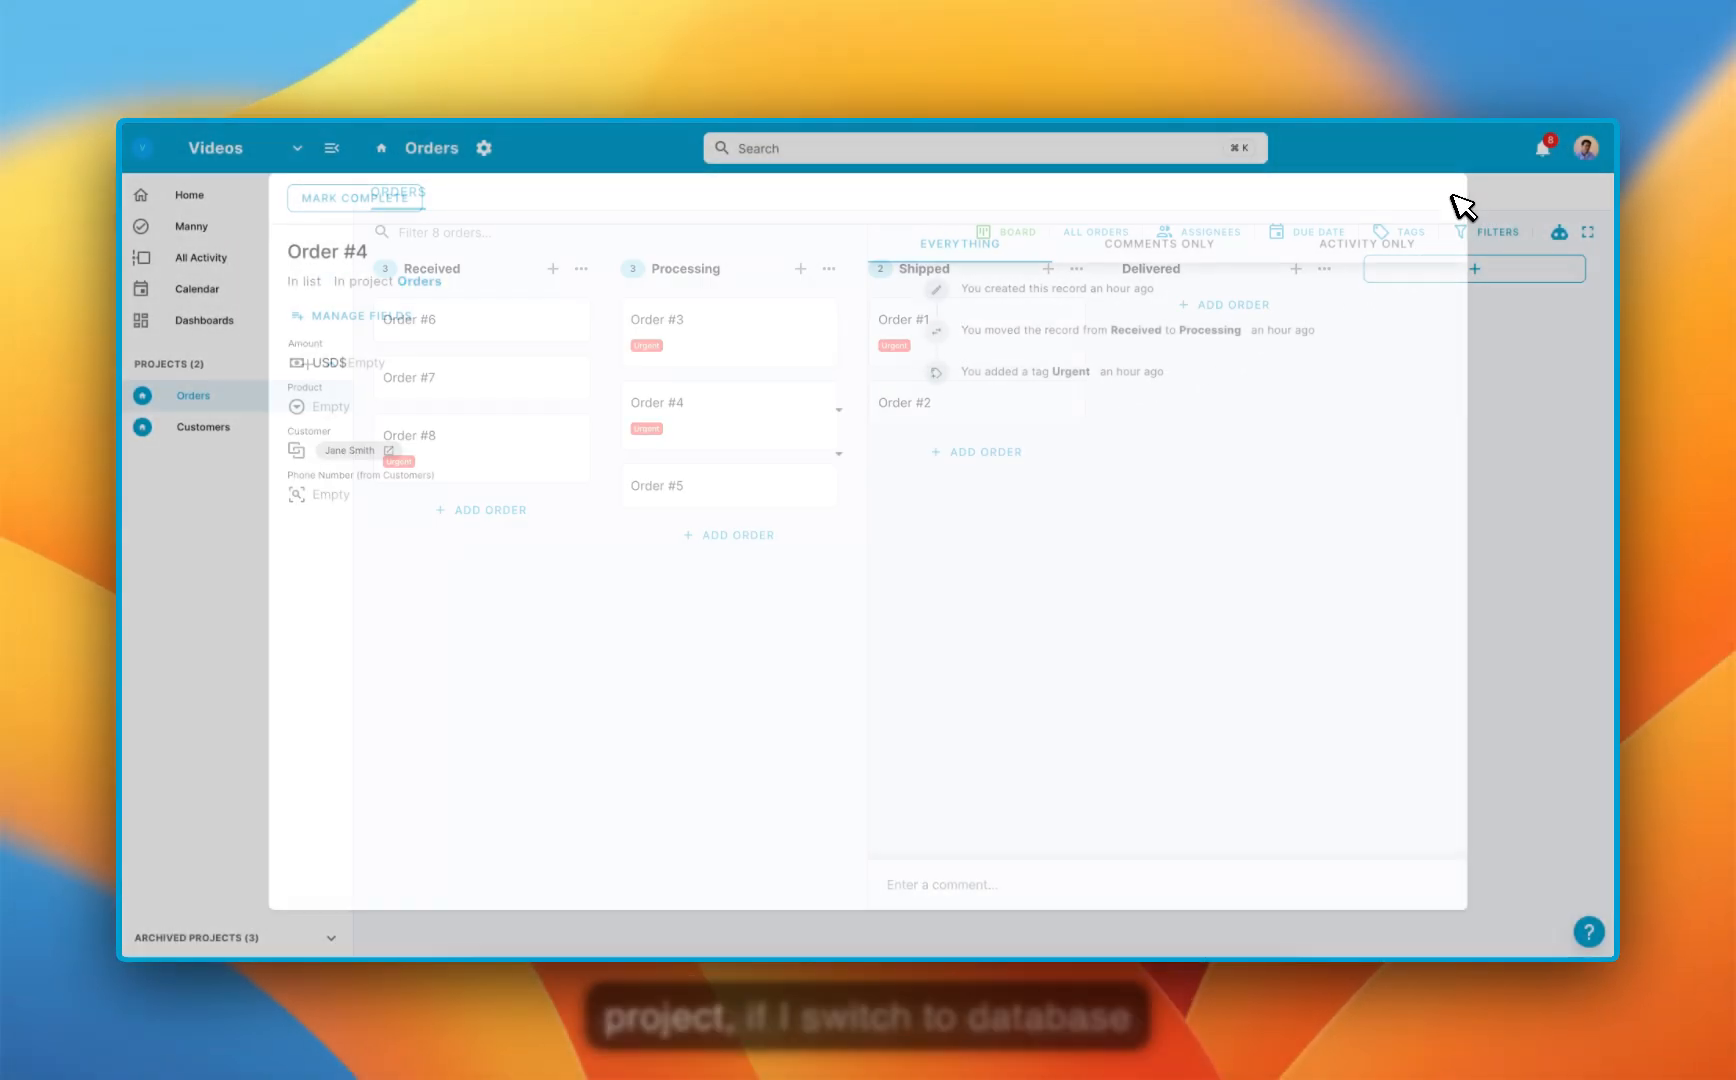
Switch the Orders project to the Database view and check the Customer and Phone Number lookup columns
click(1035, 230)
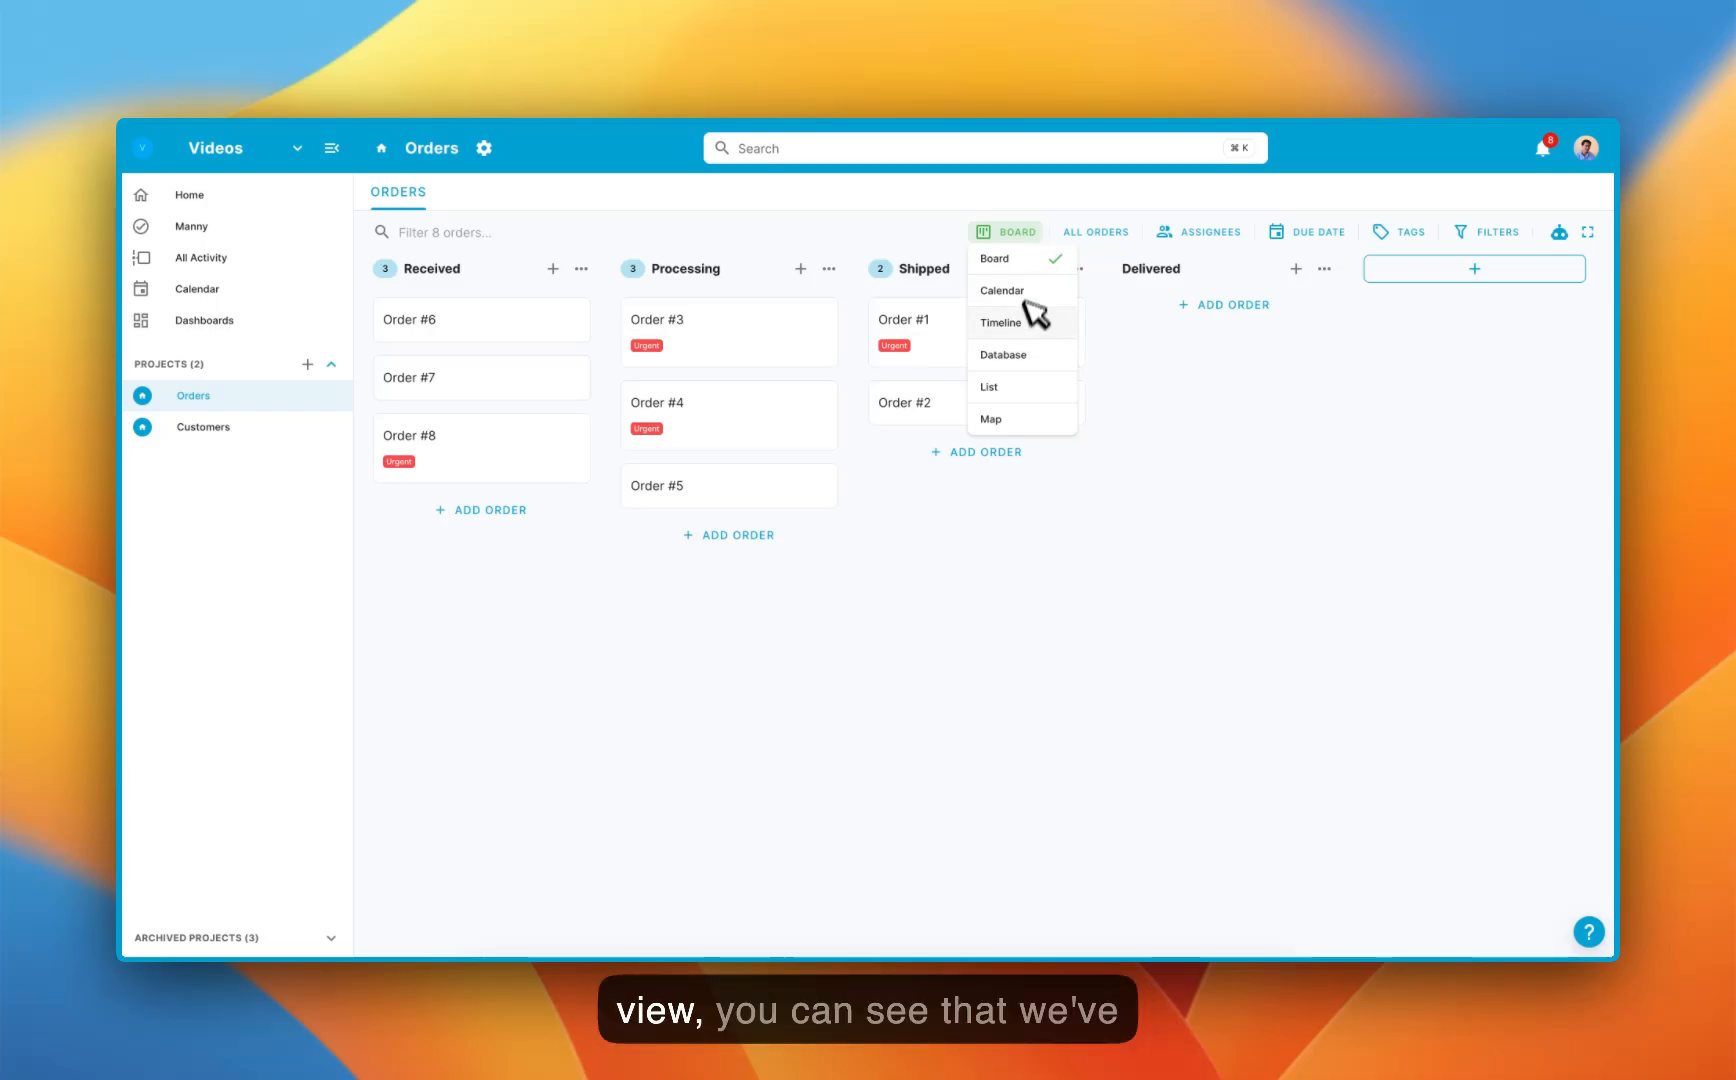
click(1025, 356)
scroll(1247, 484, right, 10)
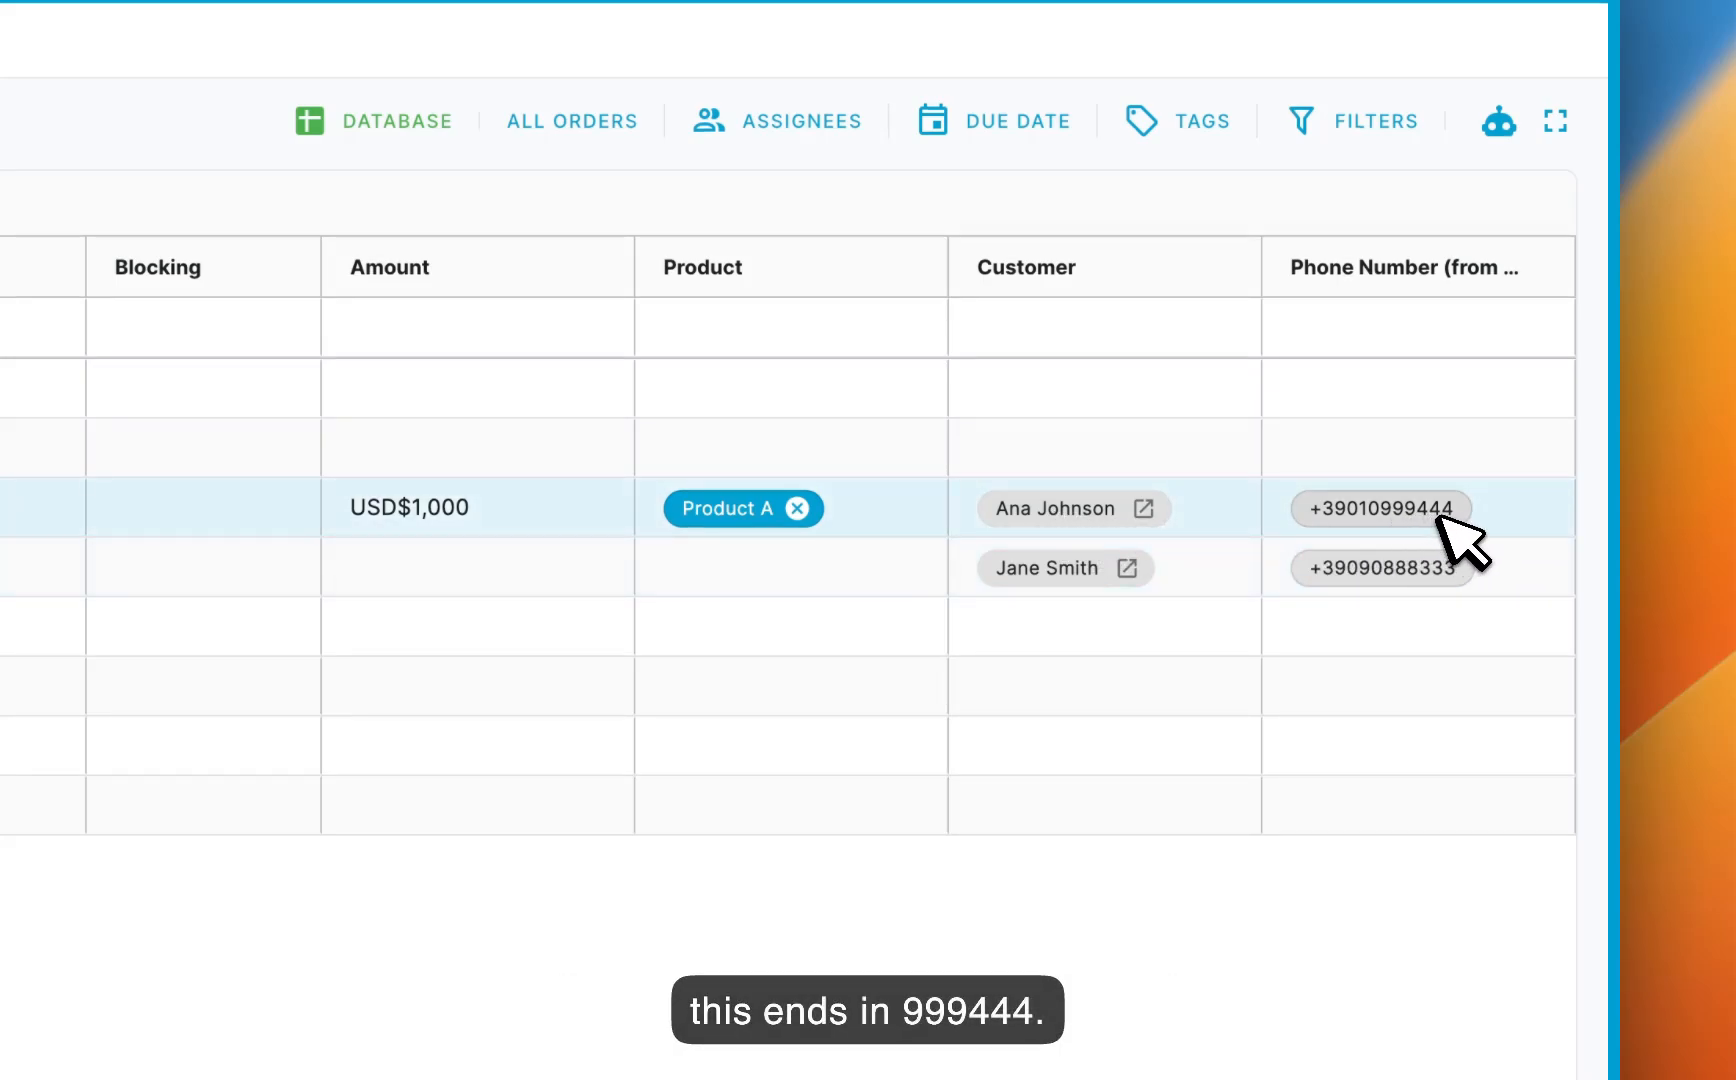
In the Customers project, open the customer referenced by Order #3, replace the last three digits of the phone number, and close the record
click(200, 428)
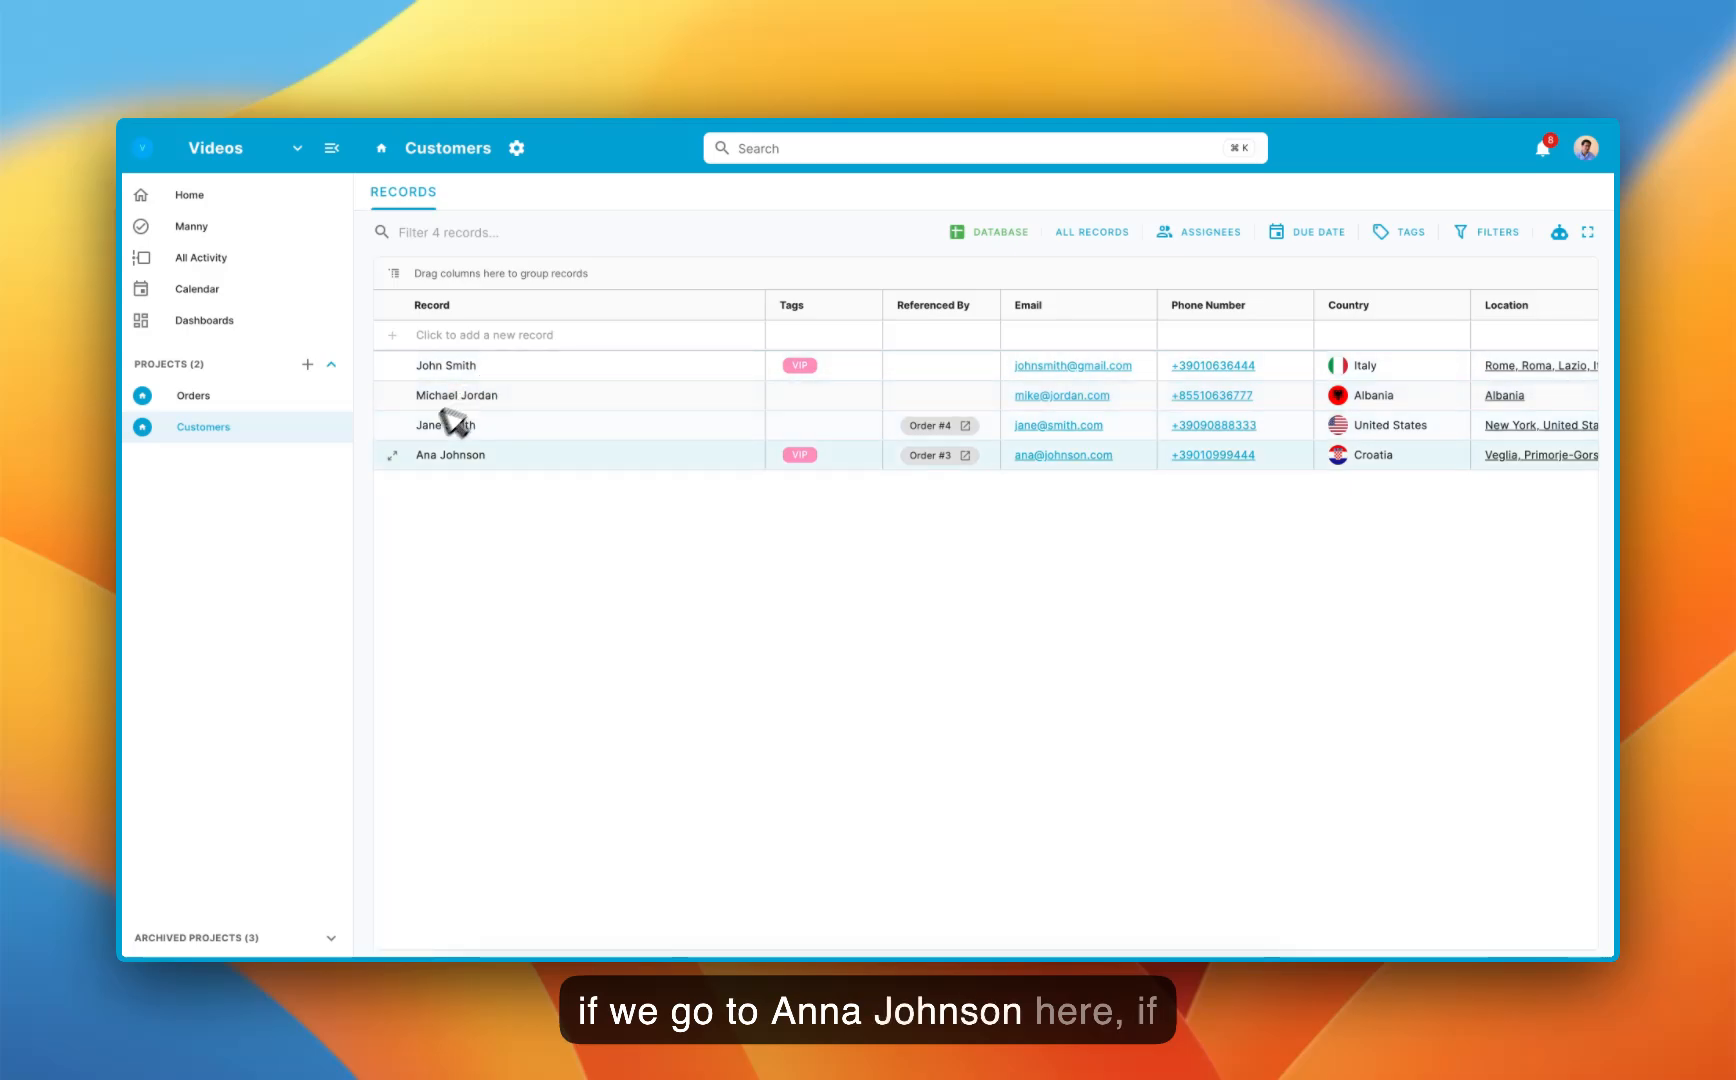
click(394, 456)
click(457, 456)
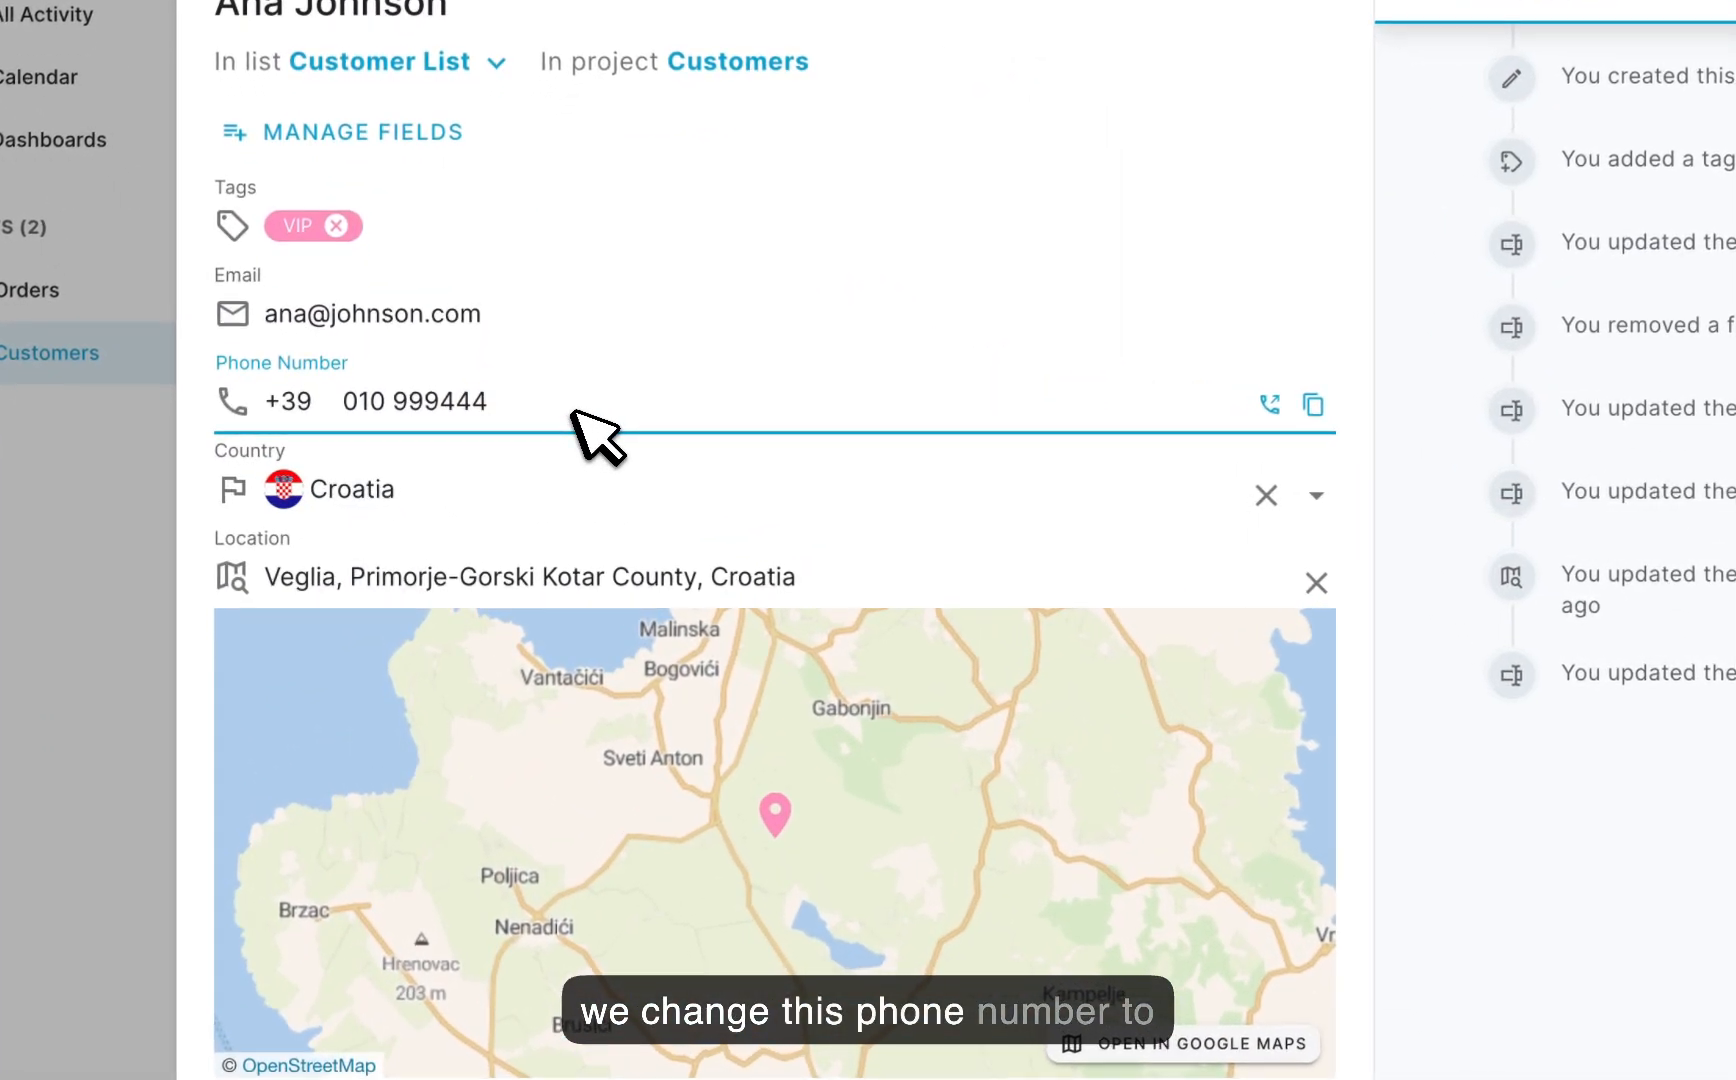
key(BackSpace)
key(BackSpace)
key(BackSpace)
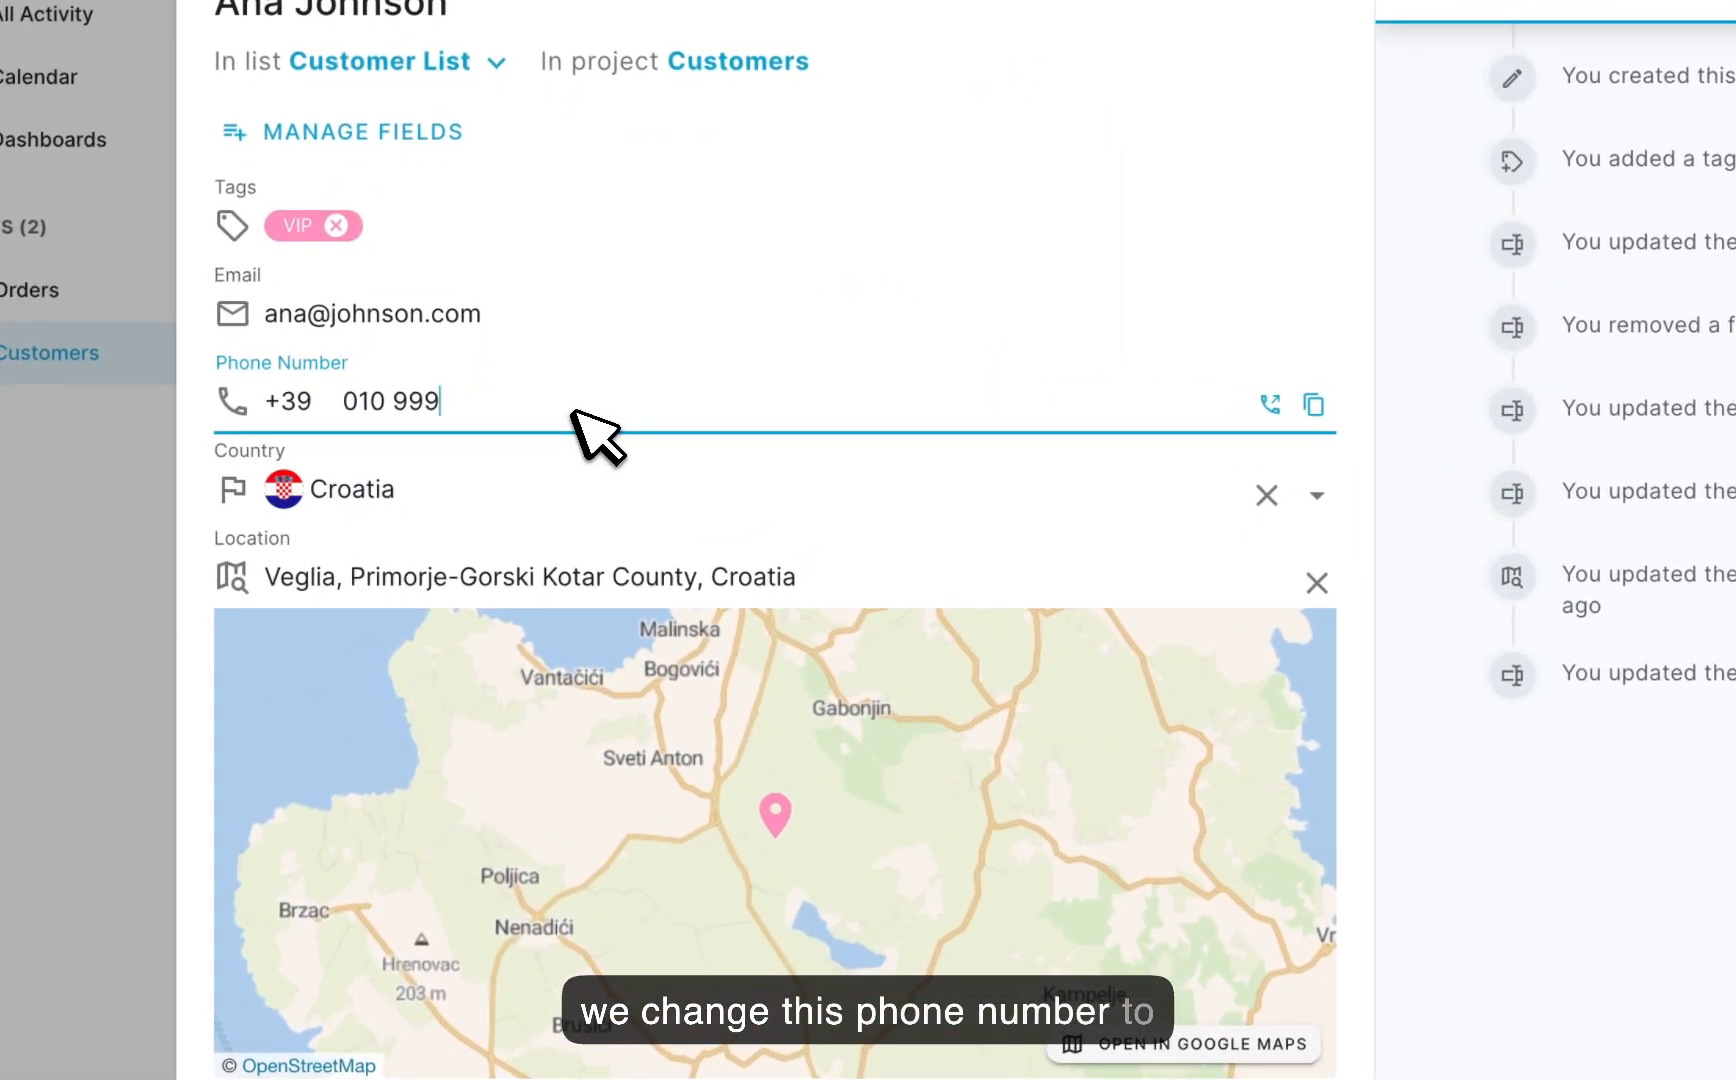
text(333)
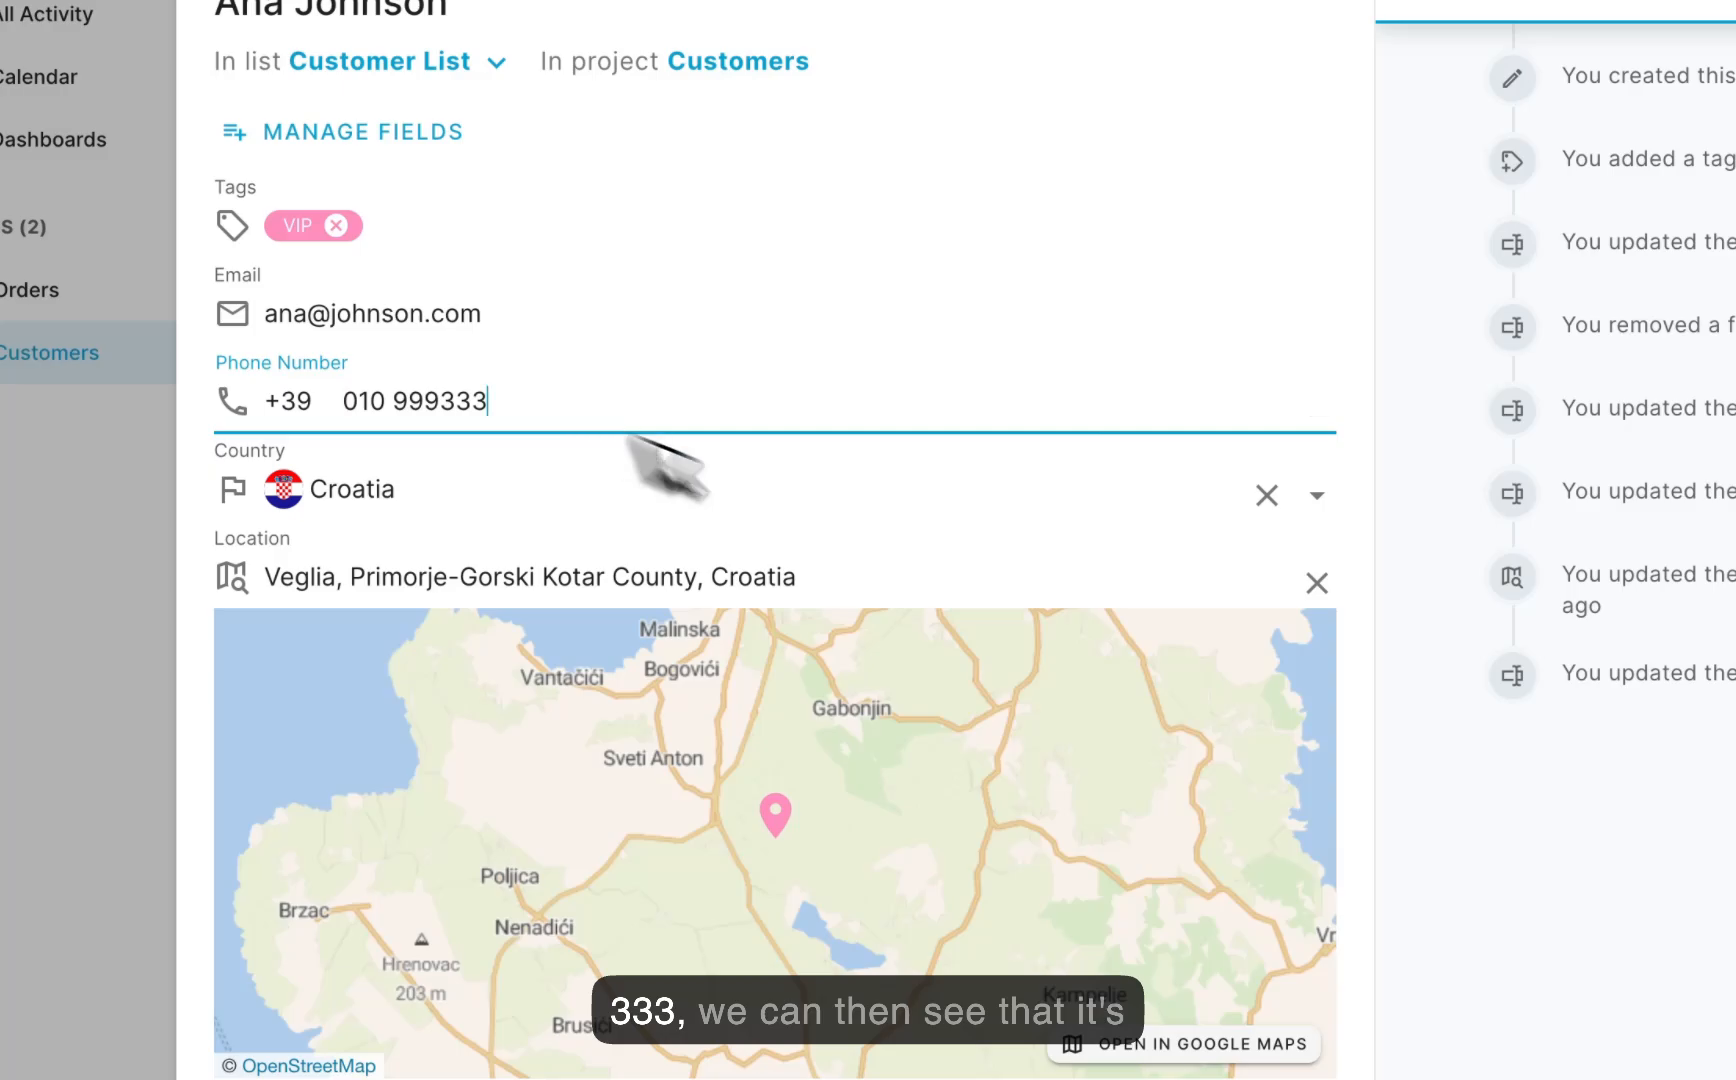
click(1550, 906)
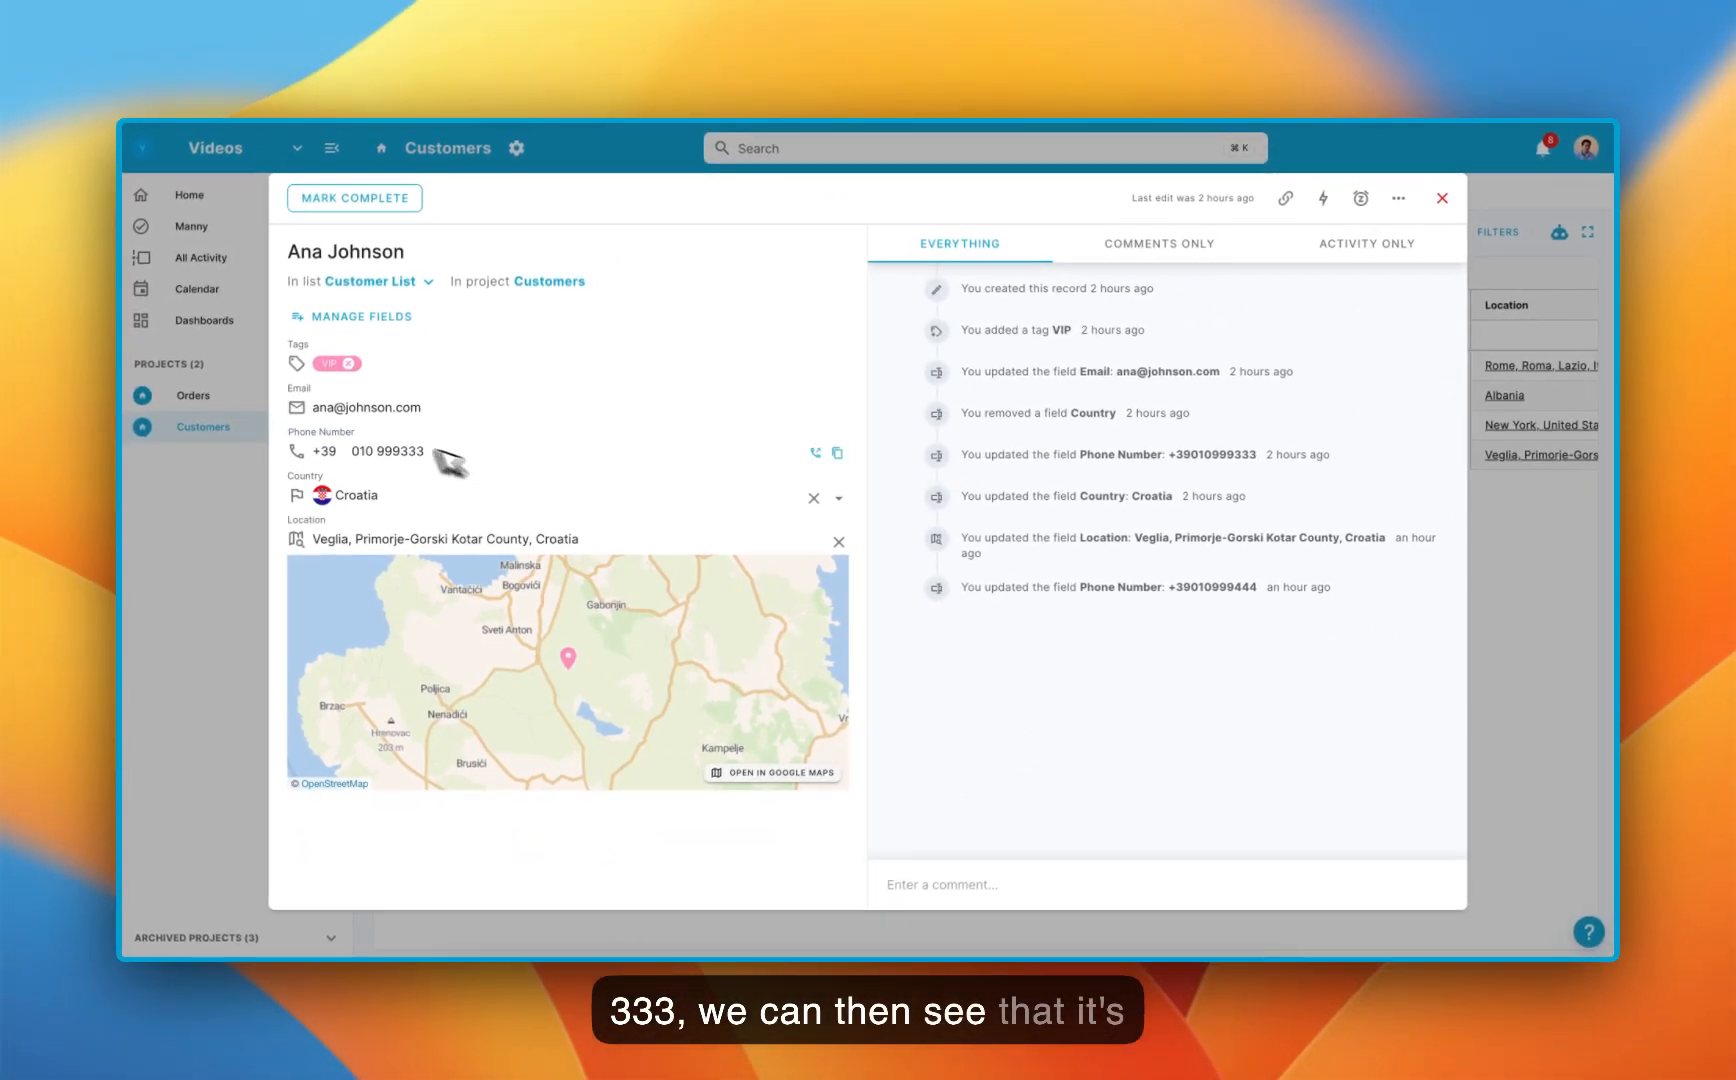
Return to the Orders project and check the Phone Number lookup value of Order #3
click(230, 401)
click(222, 398)
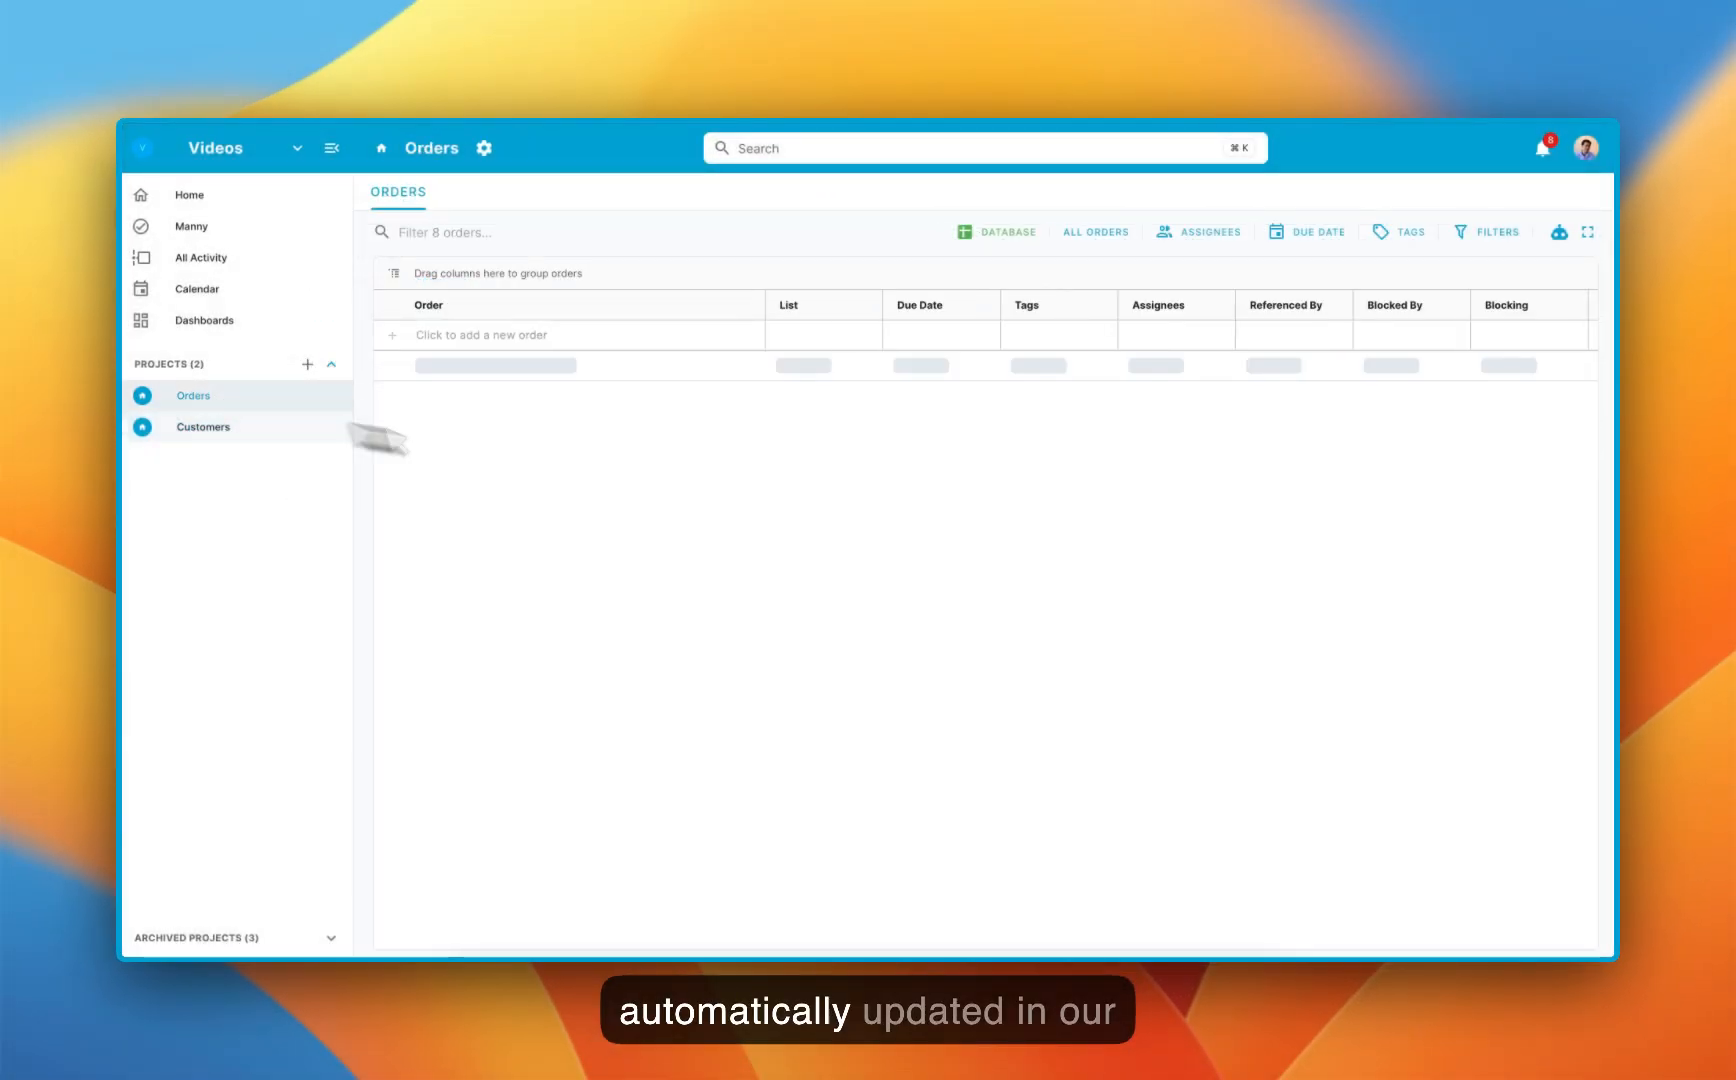
scroll(1180, 462, right, 6)
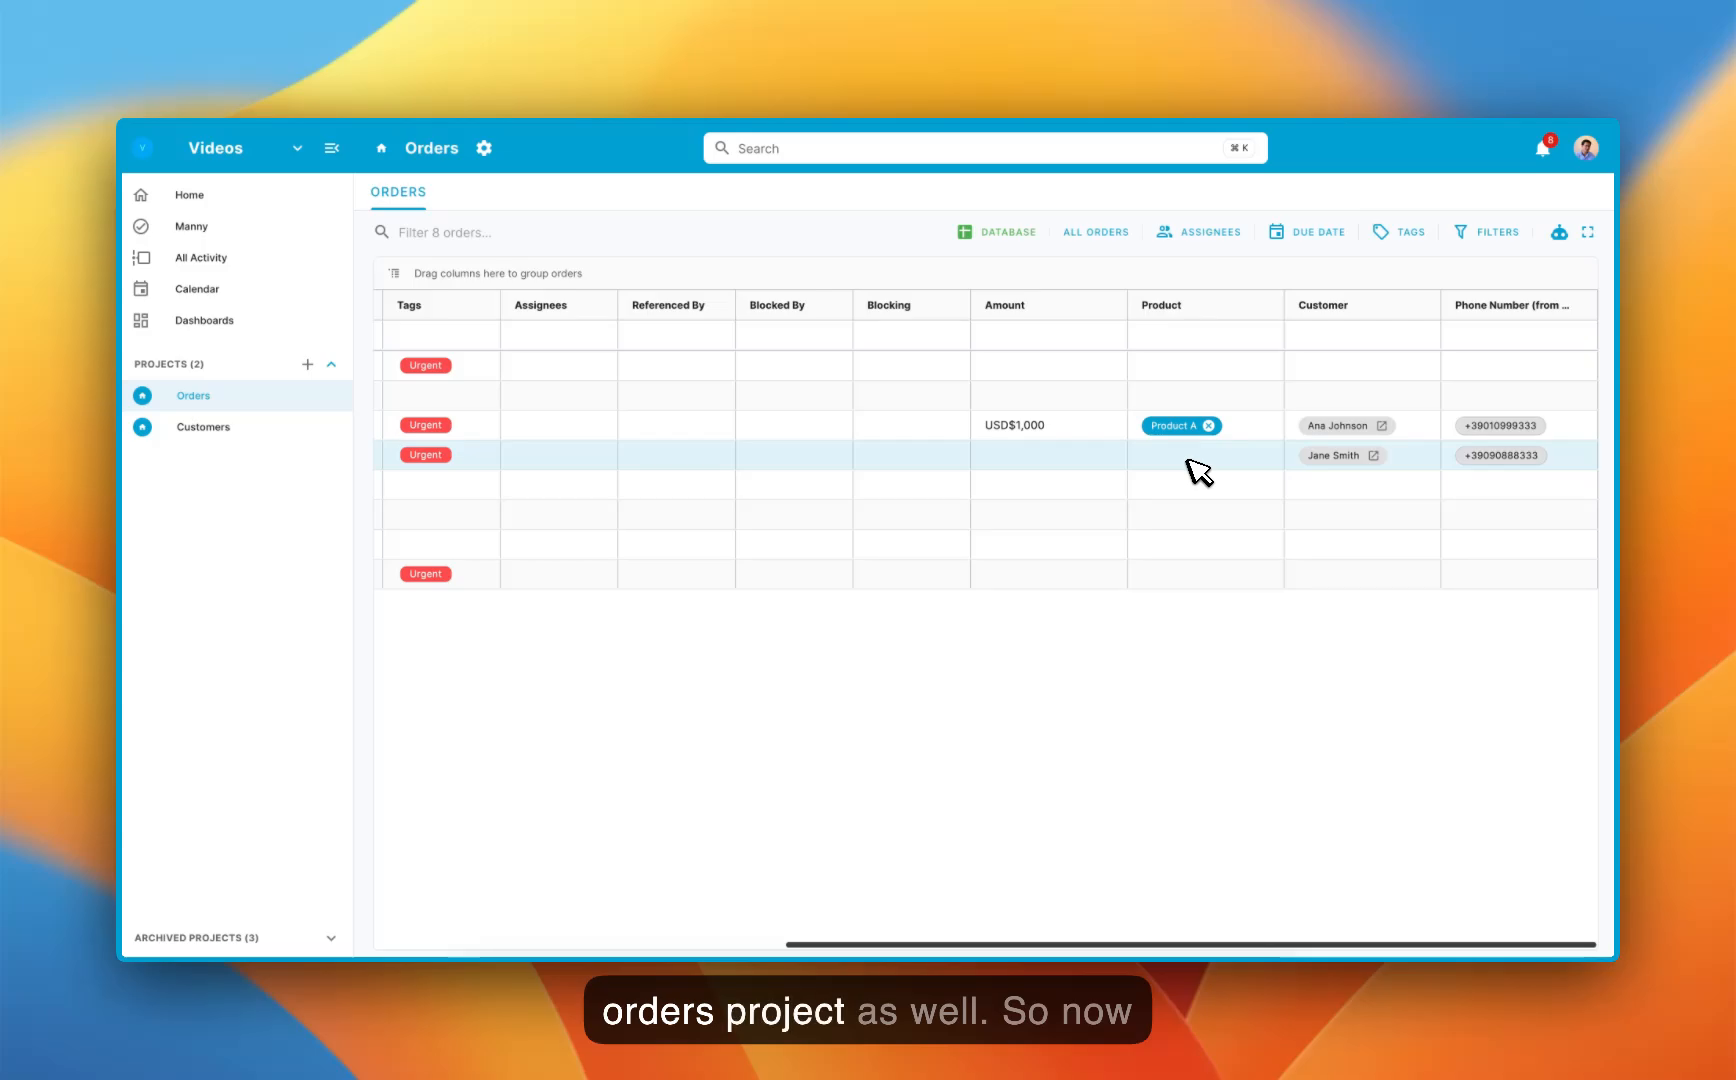